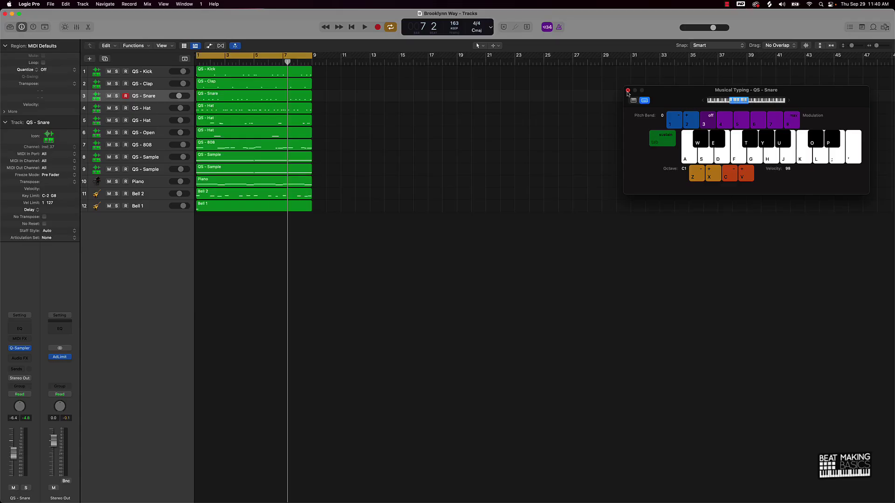
Close the Musical Typing keyboard and repeat all twelve eight-bar regions three times so the arrangement runs to bar 33.
key(super+k)
key(space)
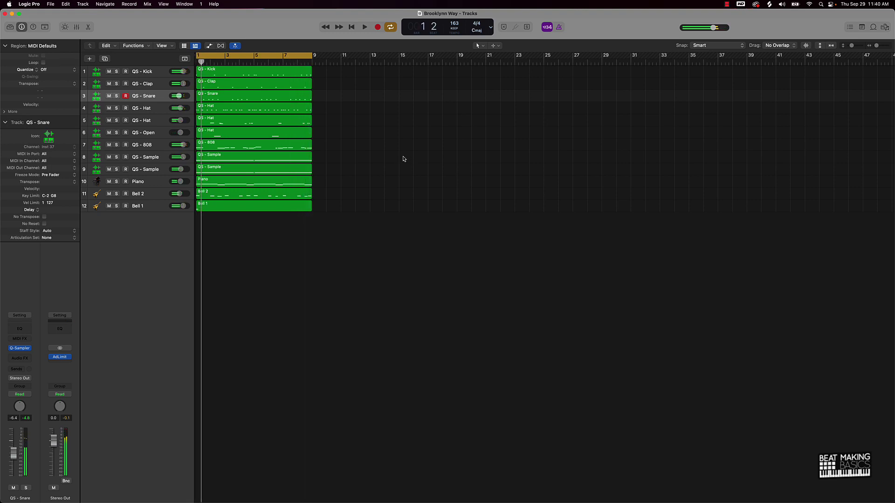
drag(257, 244, 268, 55)
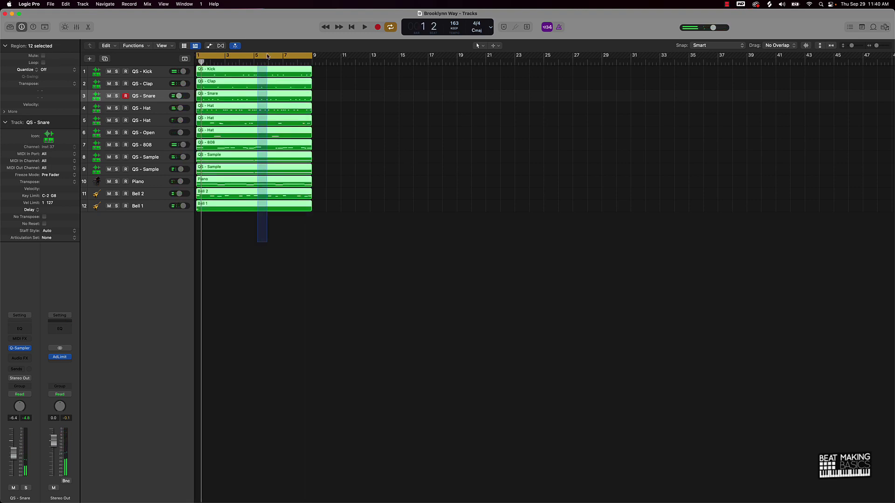
key(super+r)
key(super+r)
key(super+r)
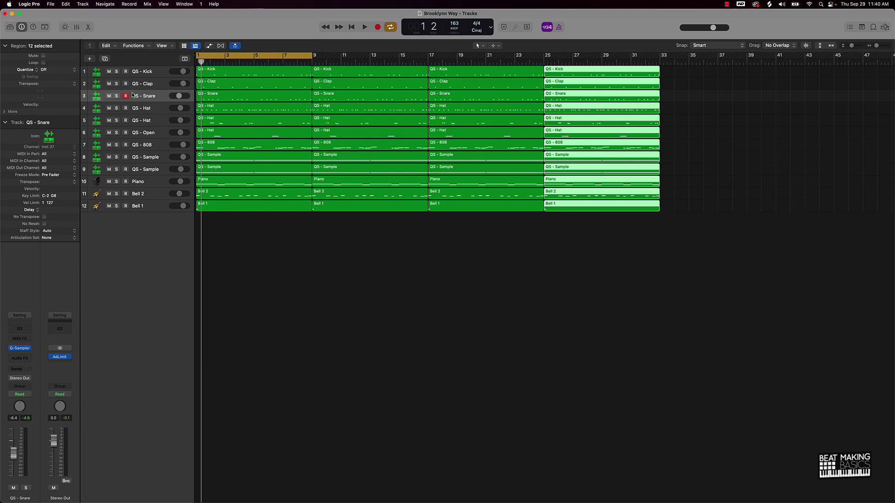
Mute every track except the QS - Sample on track 8, Piano and Bell 1, and play the combination from bar 1.
drag(108, 72, 110, 158)
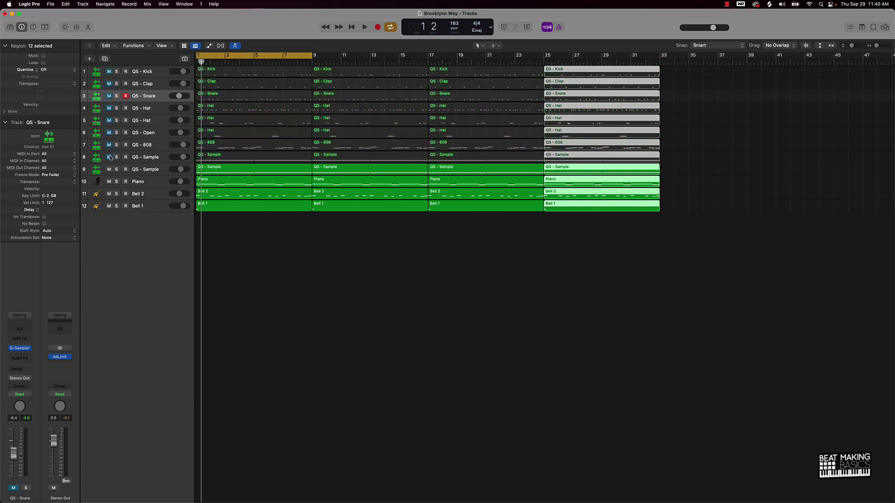
click(108, 182)
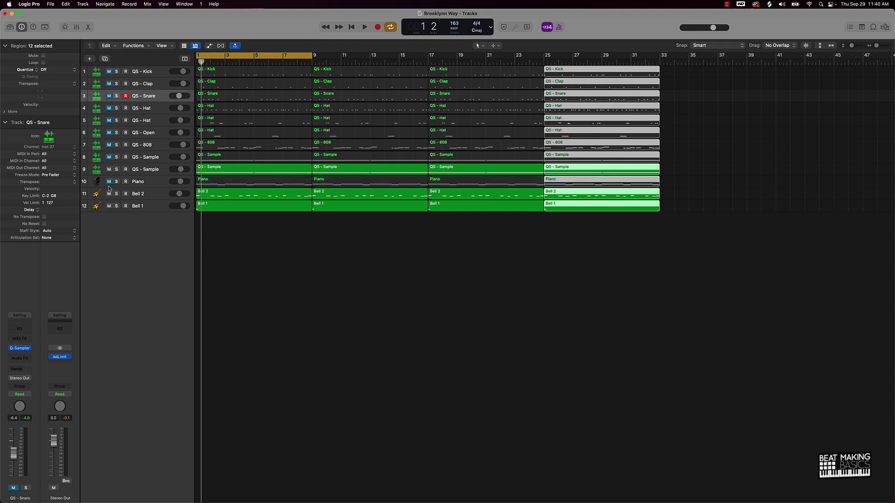
click(109, 182)
click(109, 194)
click(109, 206)
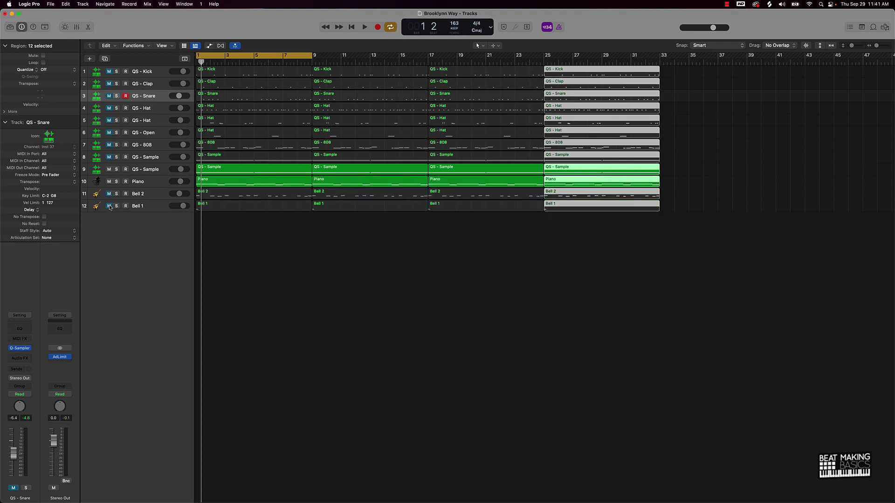
click(110, 206)
key(space)
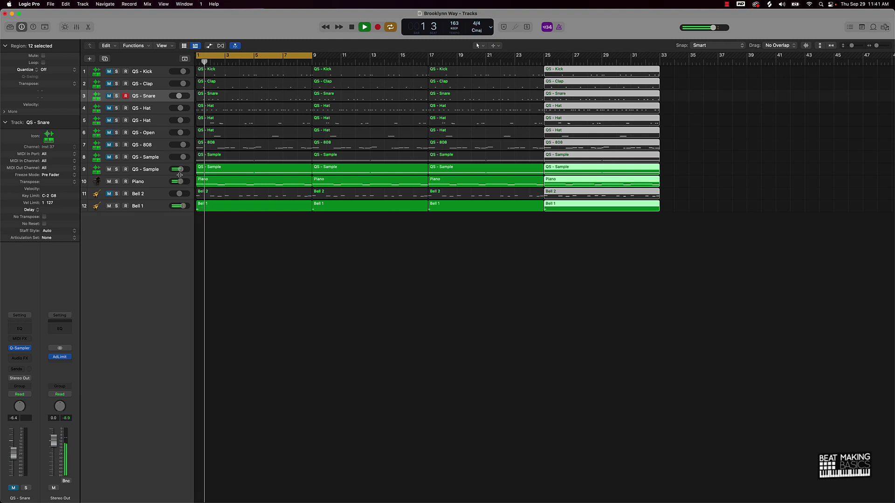
click(108, 169)
click(108, 157)
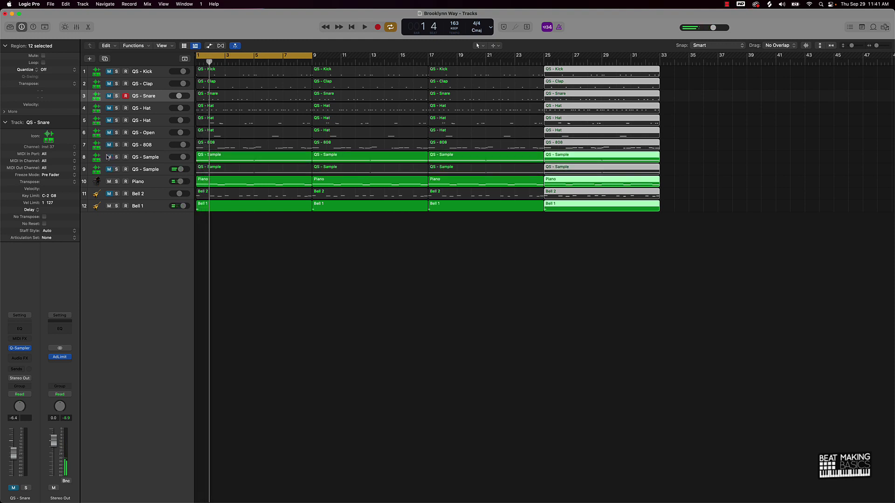
key(space)
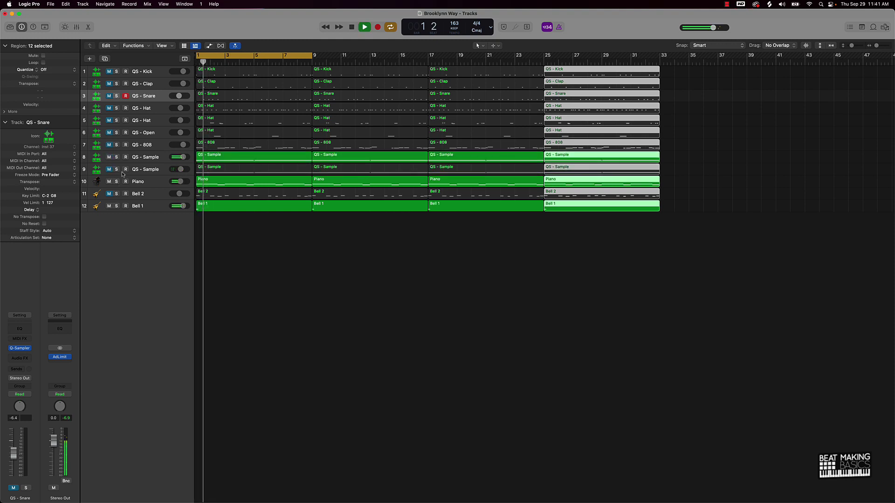
With cycle mode off, unmute track 9 and trim its first QS - Sample region to start at bar 5.
click(246, 57)
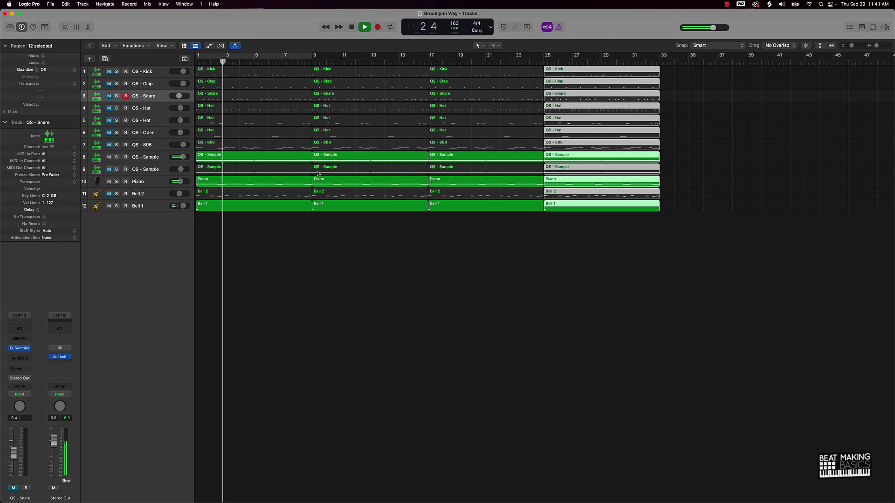
click(349, 279)
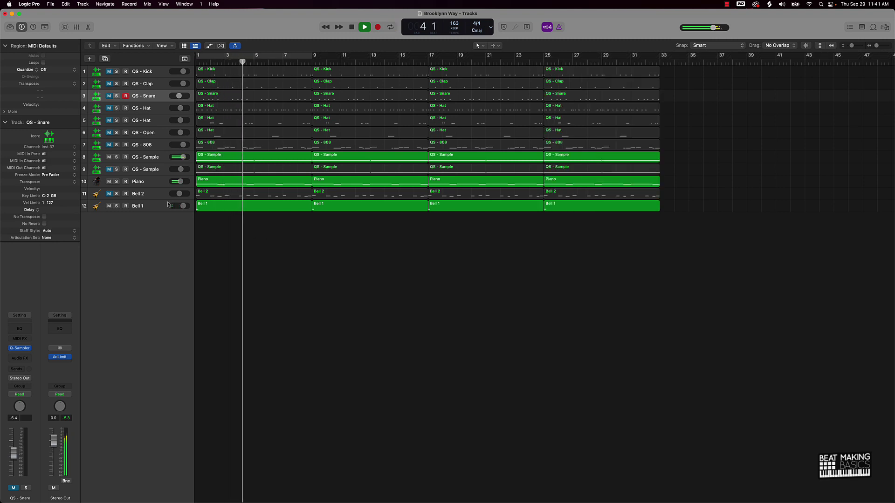
click(109, 169)
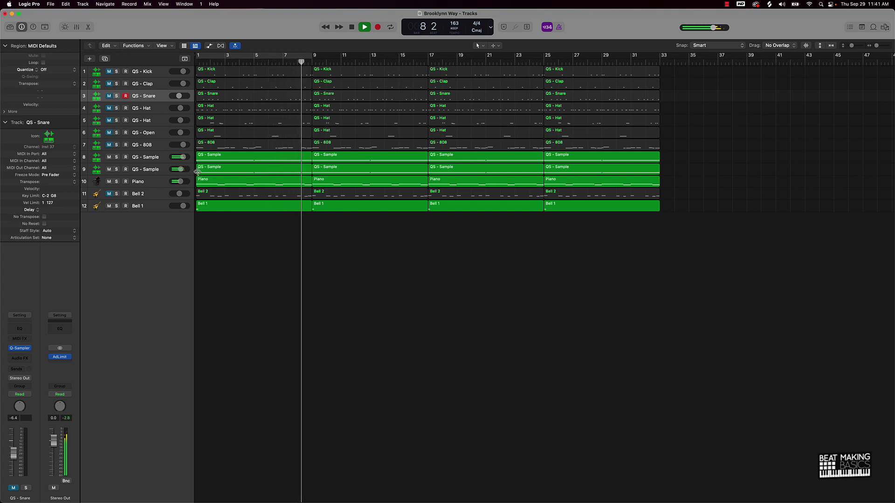
key(space)
drag(198, 172, 255, 171)
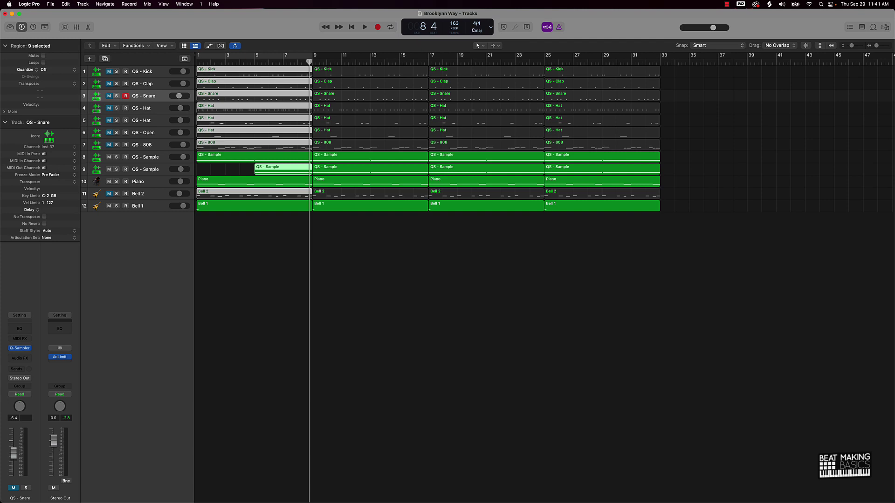
Mute the first-section regions of tracks 1 to 7, track 9 and Bell 2, and play from the beginning with all track mutes cleared.
key(ctrl+m)
key(Return)
key(space)
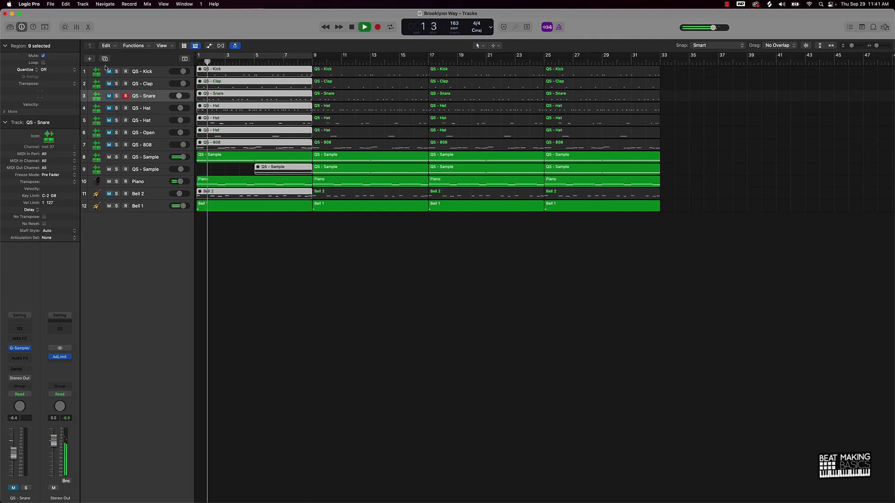
click(300, 256)
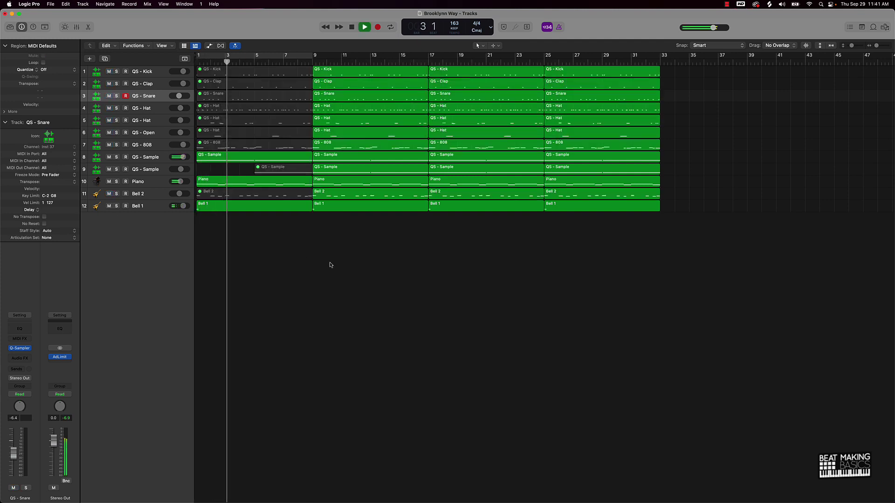
Unmute the shortened QS - Sample region at bar 5 on track 9.
click(284, 170)
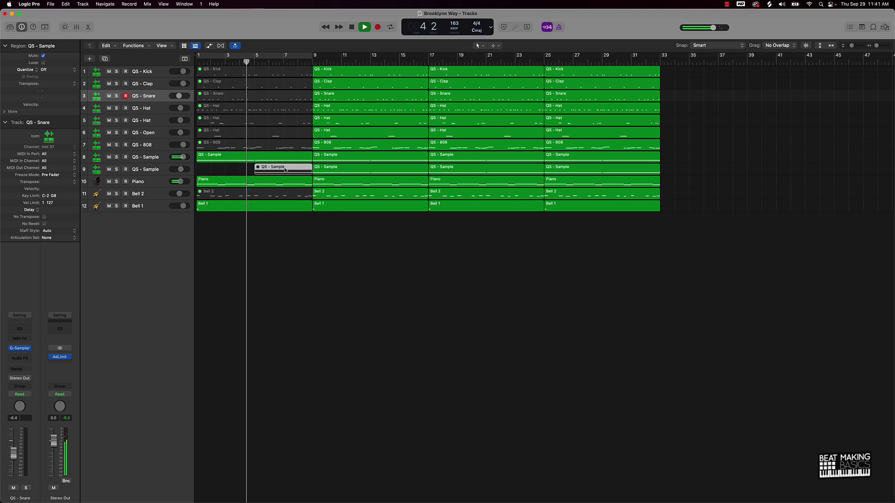
key(ctrl+m)
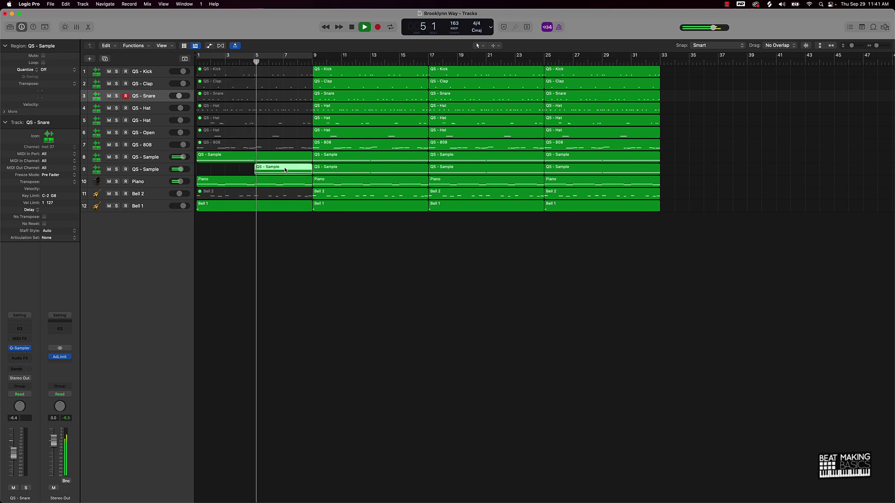
click(405, 258)
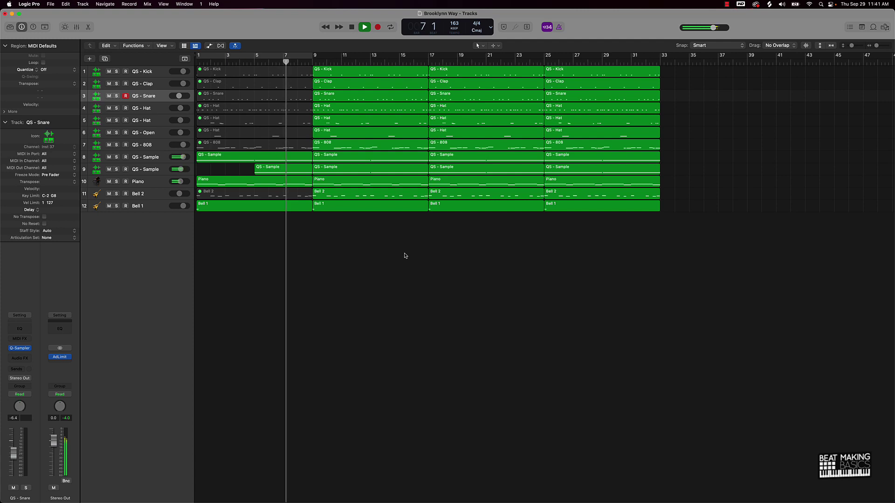
Mute the QS - Kick, track 9 QS - Sample and Bell 2 regions in the section from bar 17 to 25.
click(457, 174)
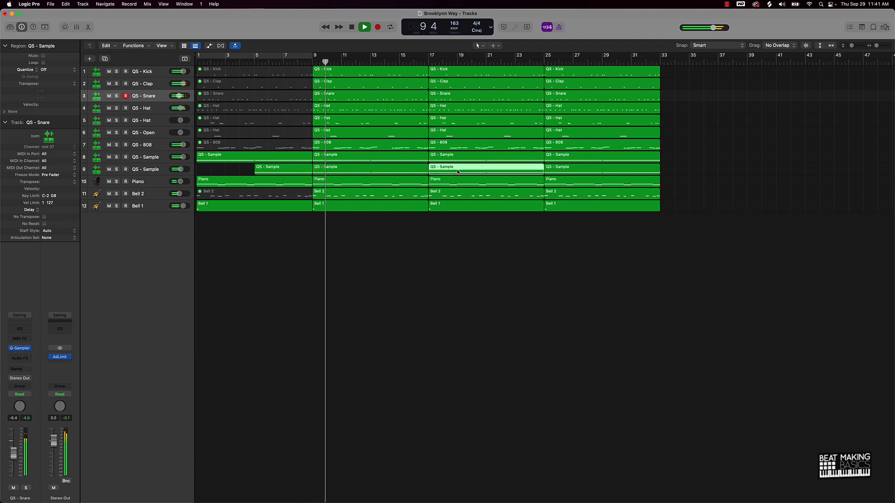
shift+click(460, 196)
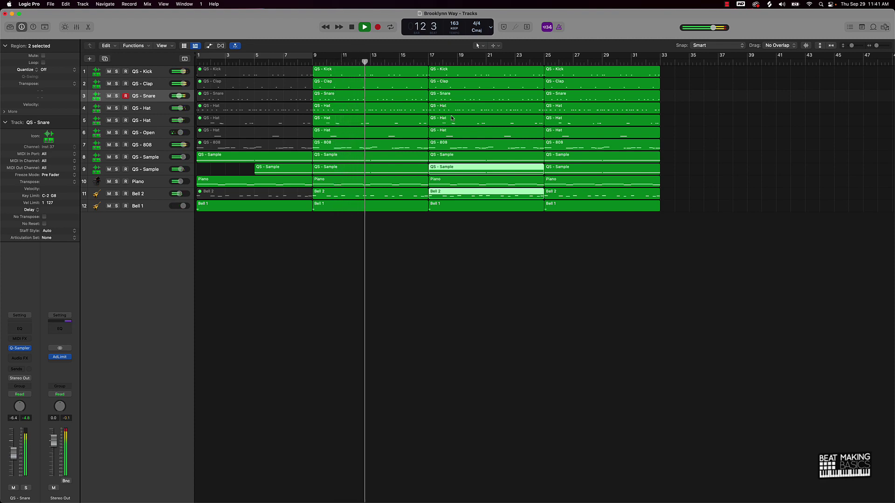
shift+click(452, 73)
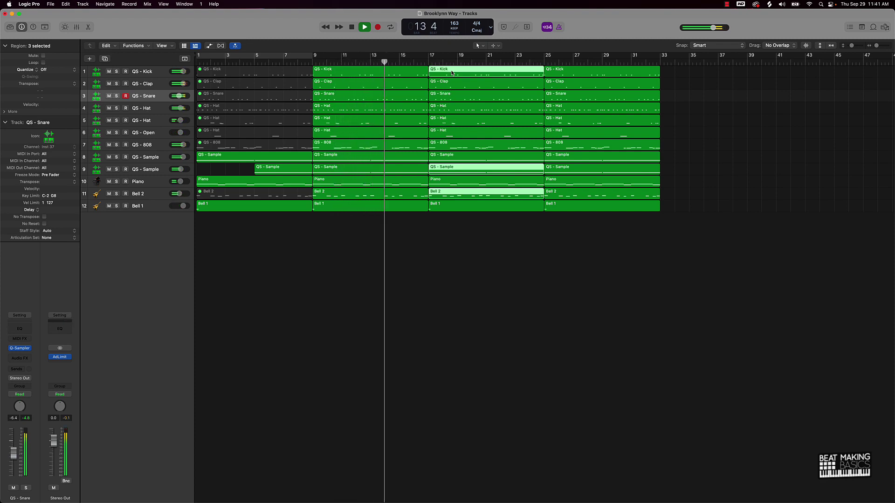
key(ctrl+m)
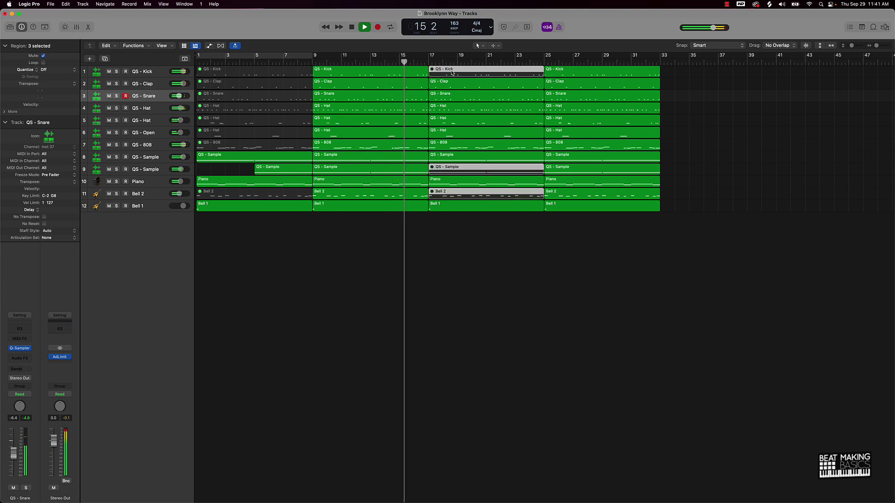
Mute the track 8 QS - Sample and Bell 2 regions in the final section from bar 25 to 33.
click(596, 161)
key(ctrl+m)
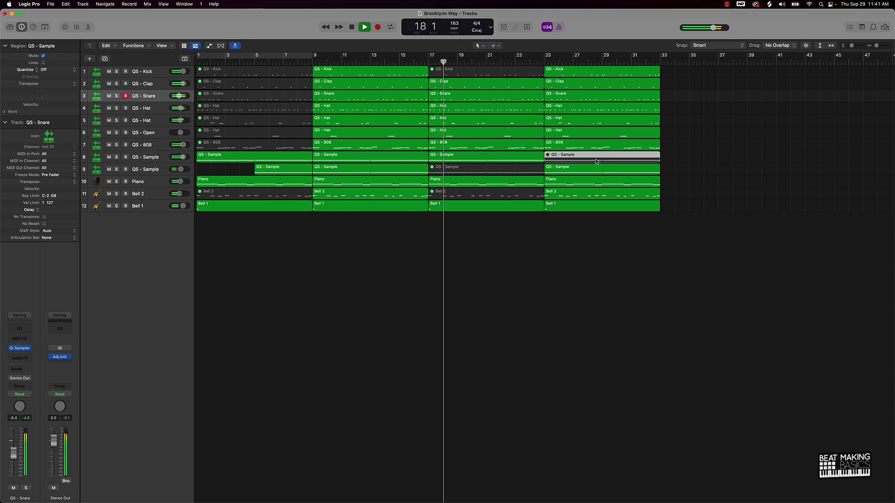
click(589, 194)
key(ctrl+m)
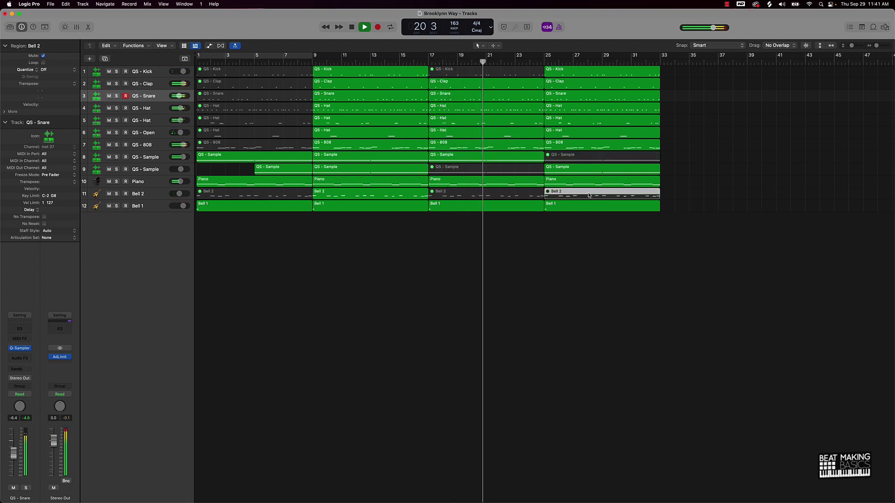
click(578, 224)
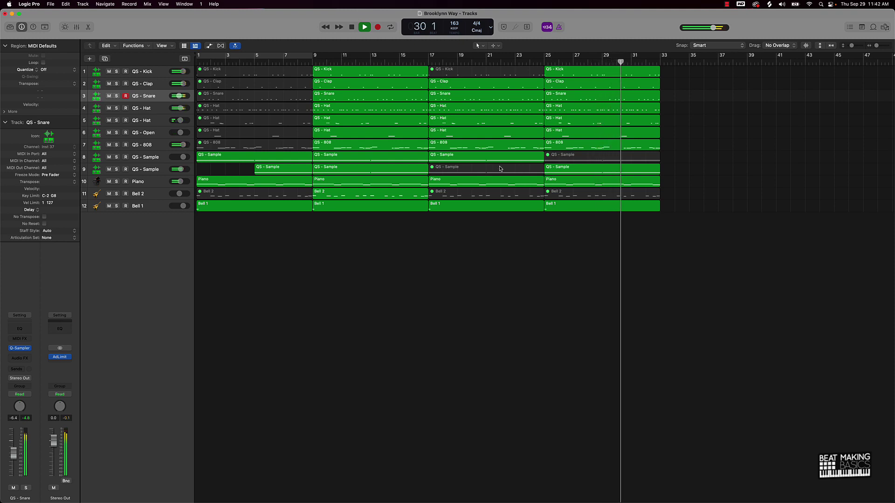
Replay the arrangement from the beginning and unmute the track 8 QS - Sample region at bar 25.
key(space)
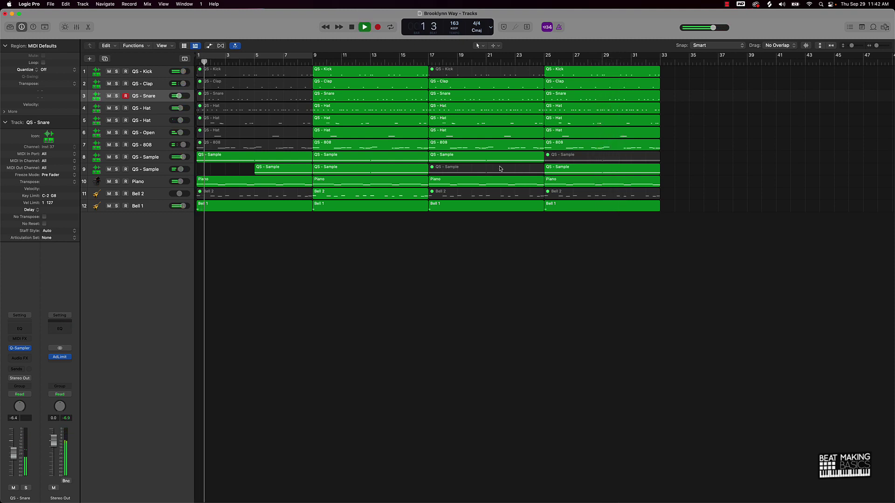
click(468, 169)
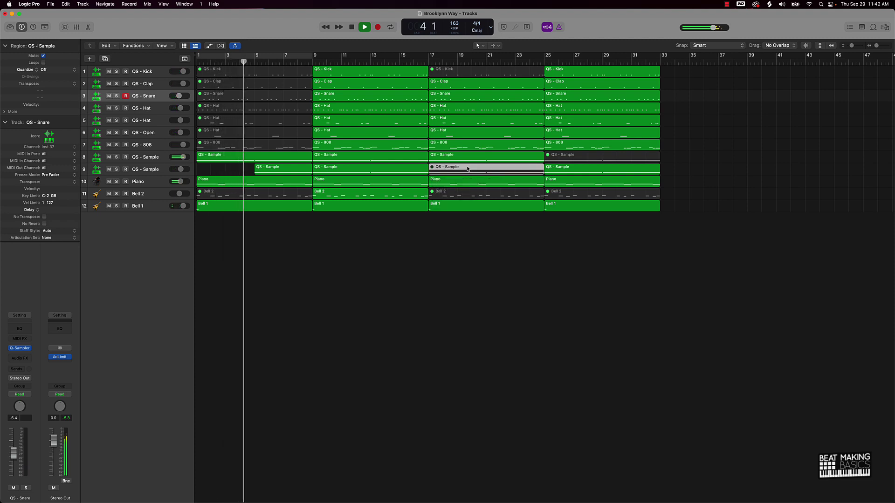
click(573, 160)
key(ctrl+m)
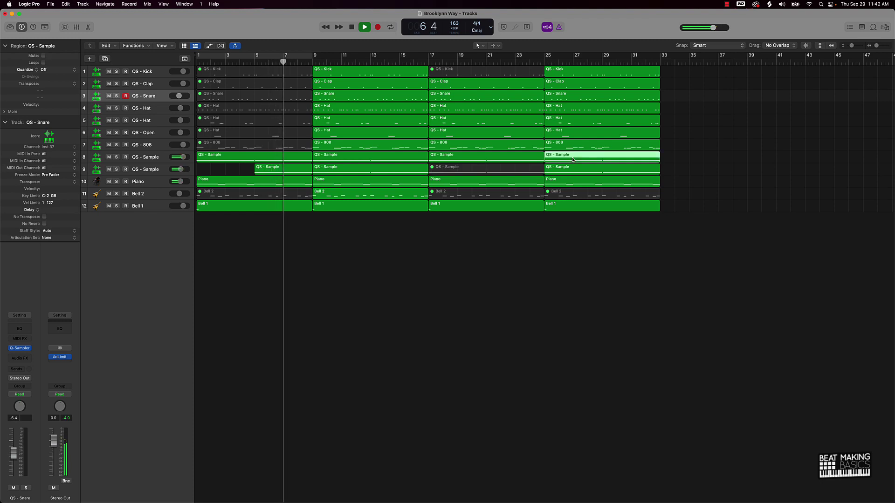
click(708, 157)
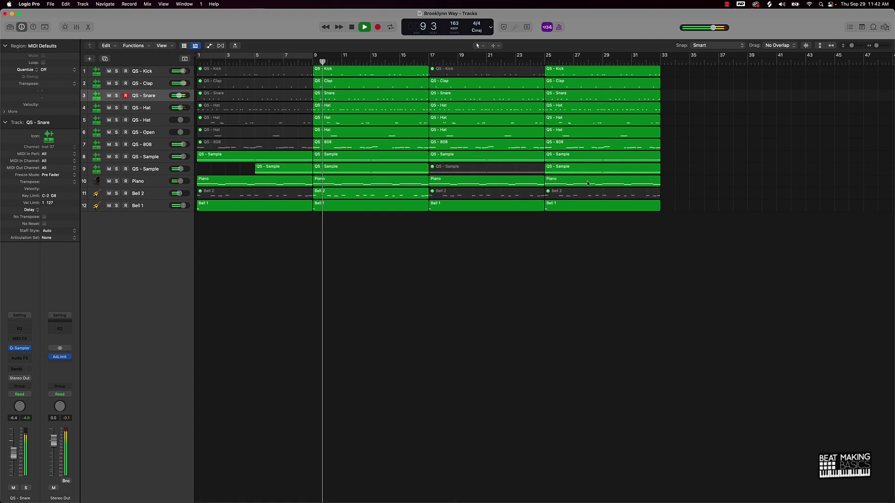
Raise the Bell 2 track's volume to about -1.2 dB.
scroll(180, 193, right, 1)
drag(179, 193, 184, 193)
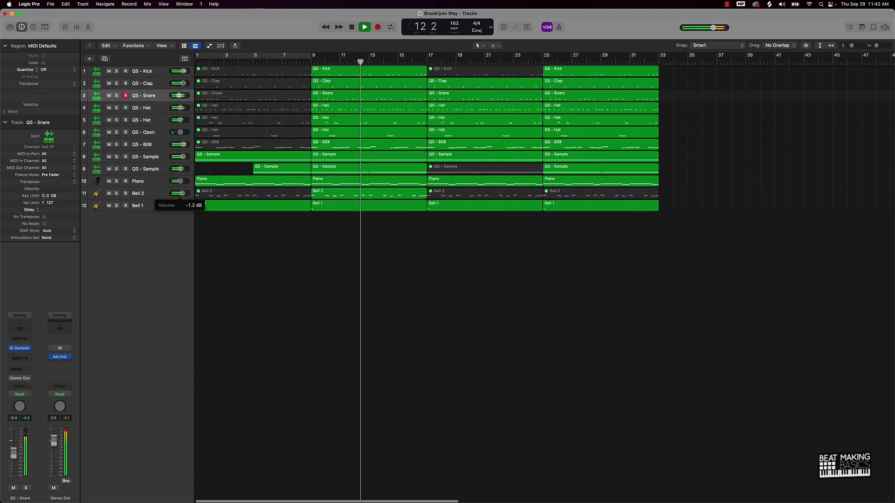
Shorten the last regions of tracks 1 to 6 so the drums stop about half a bar before bar 33.
scroll(184, 194, left, 1)
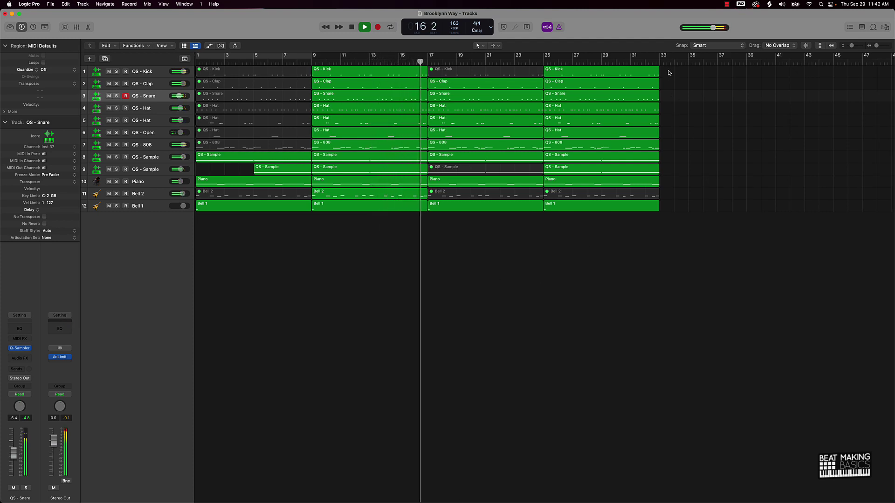
drag(669, 73, 652, 136)
click(679, 128)
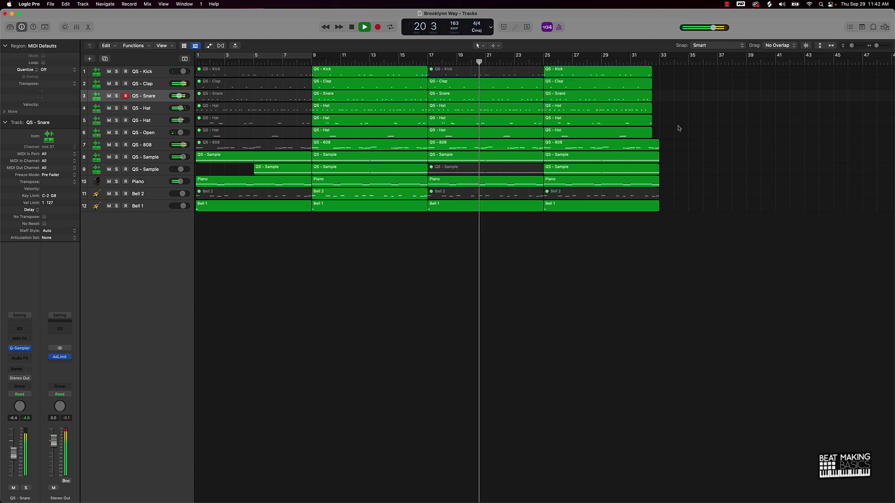
Briefly mute and unmute the QS - Sample on track 9 to hear the final section without it.
scroll(676, 127, down, 5)
scroll(675, 126, up, 1)
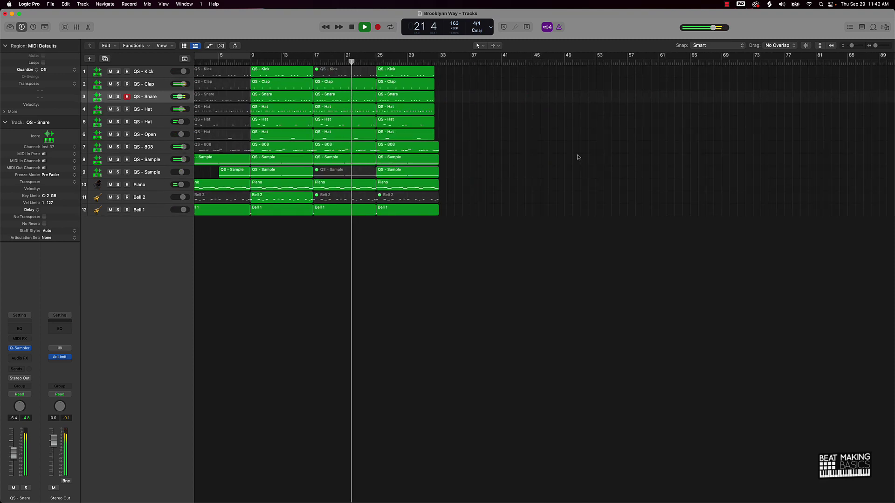
scroll(491, 188, down, 3)
scroll(491, 187, down, 2)
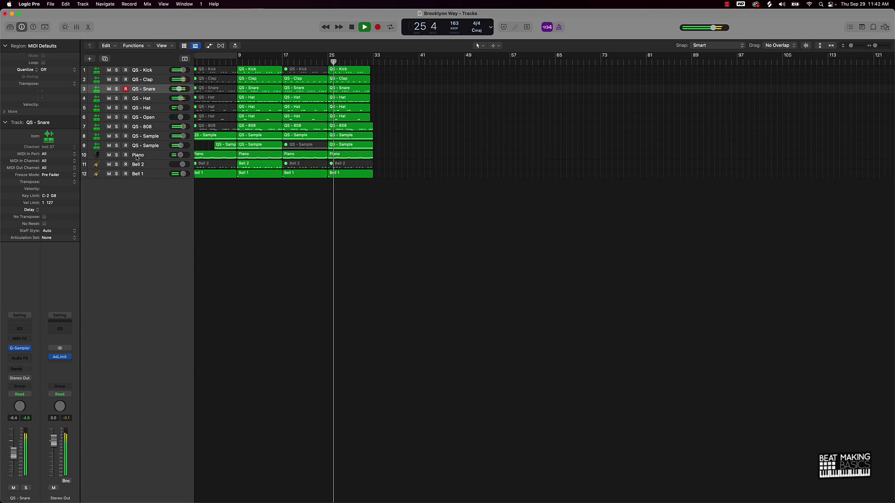
click(109, 146)
click(109, 145)
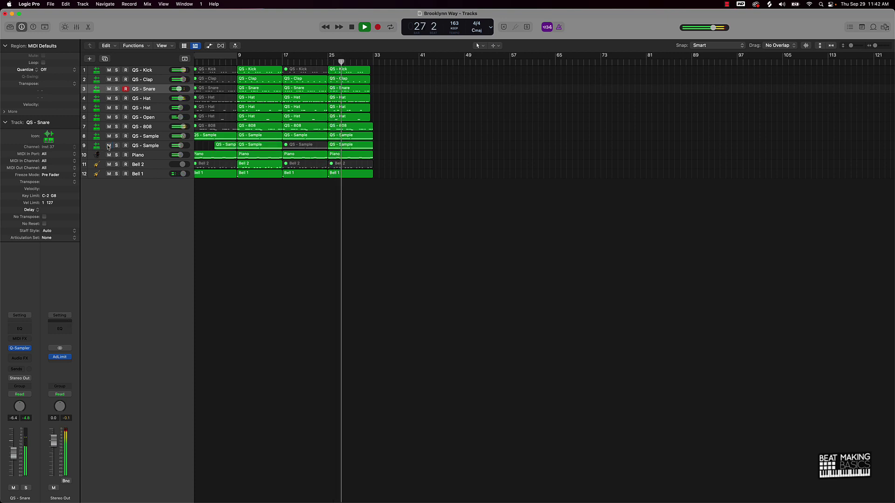
Repeat all regions from bar 9 to bar 33 once so the copies start at bar 33.
drag(256, 197, 413, 66)
key(super+r)
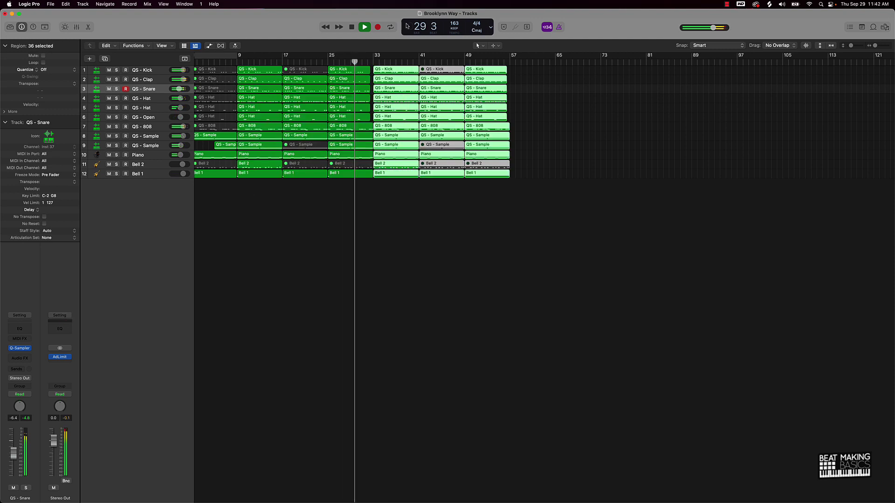
click(586, 163)
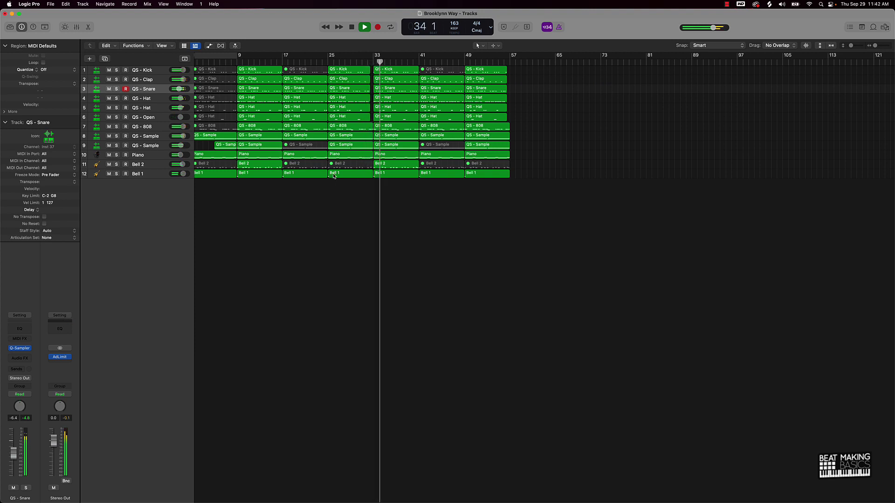
Replay the arrangement from the beginning and mute the QS - Snare and QS - 808 regions at bar 17.
key(Return)
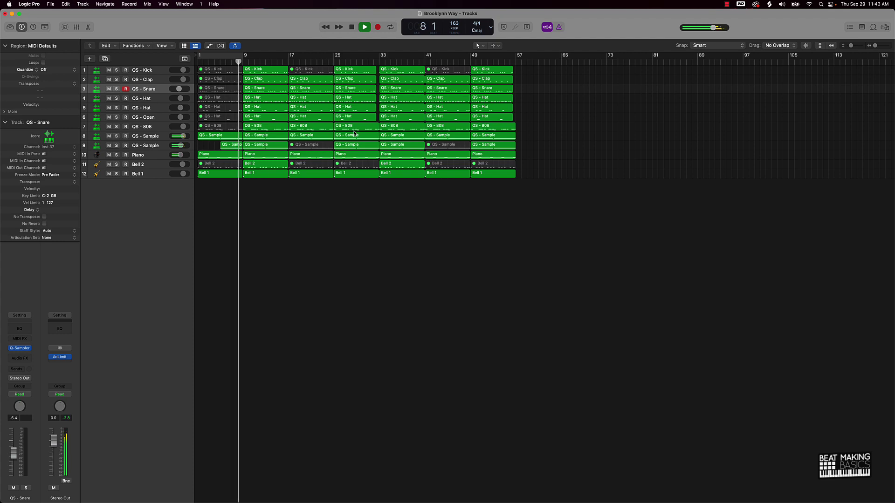
click(312, 89)
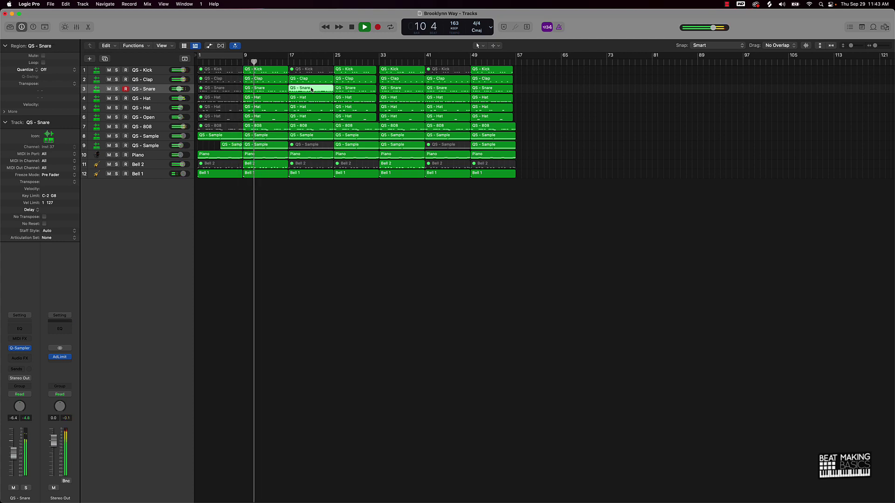
key(ctrl+m)
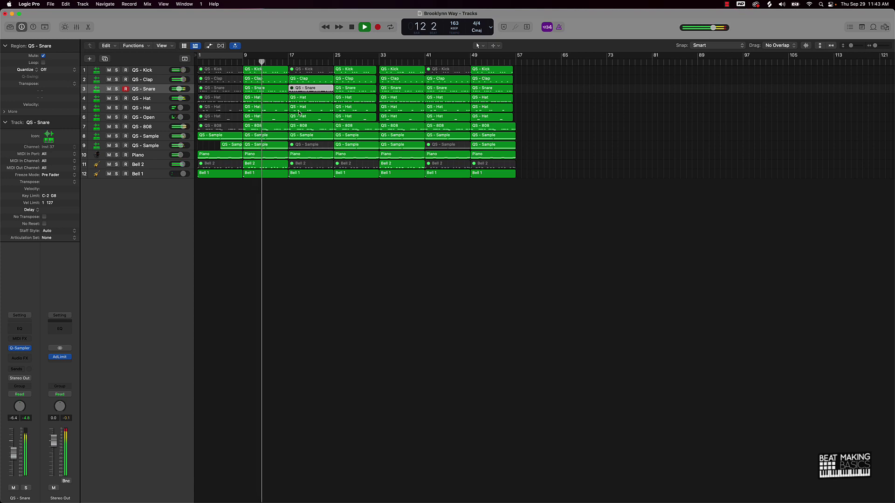
click(303, 127)
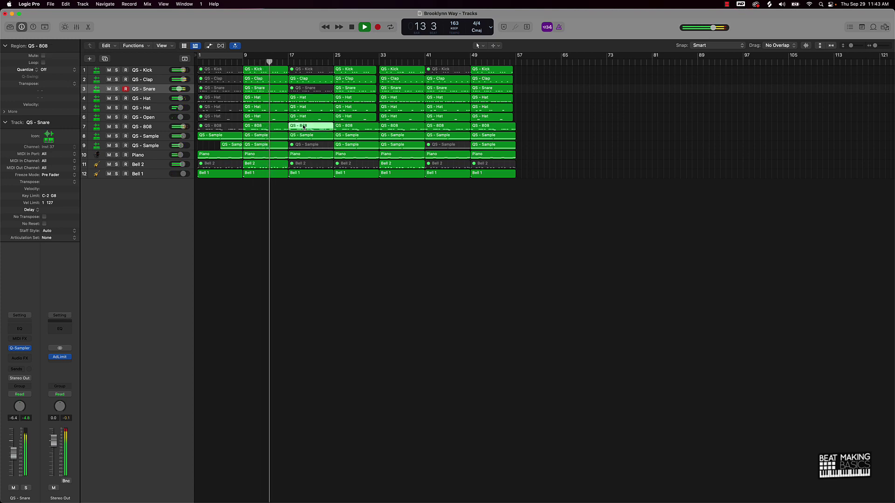
key(ctrl+m)
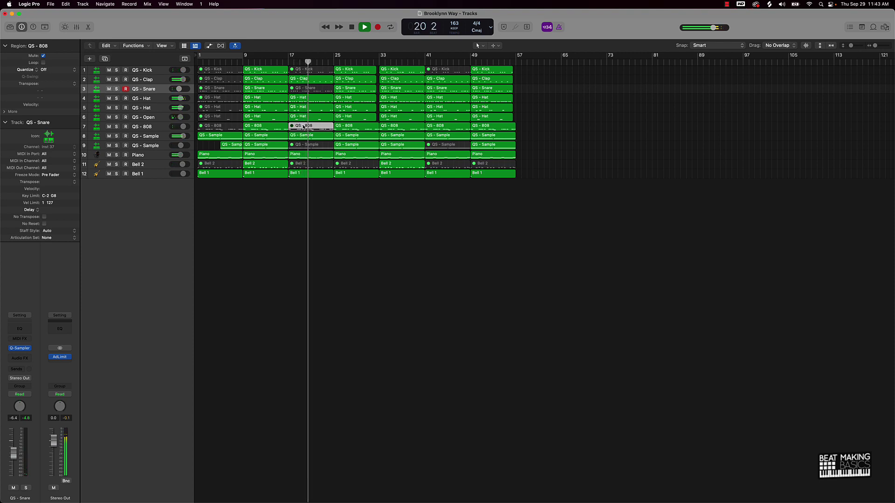
Split the muted QS - Snare region at bar 21, unmute its second half, and replay from a few bars earlier.
click(311, 59)
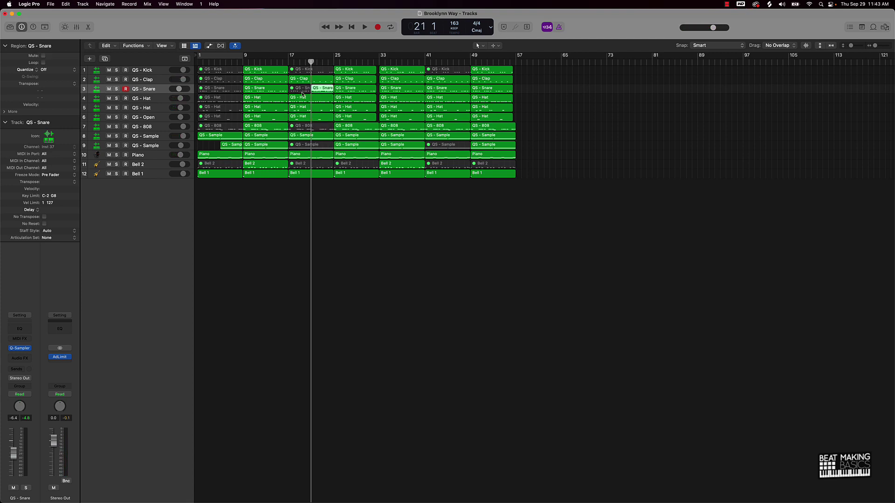
key(comma)
key(comma)
key(comma)
key(comma)
key(comma)
key(space)
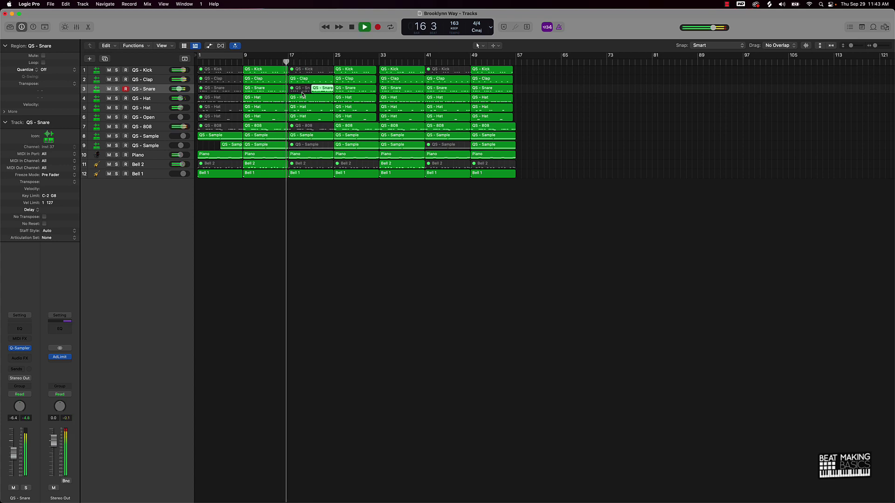
Mute the track 9 QS - Sample region at bar 25.
click(351, 145)
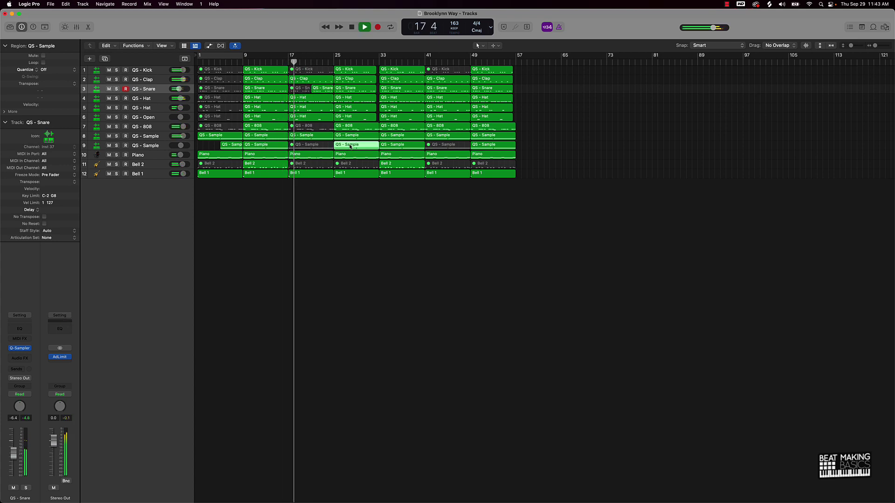
key(ctrl+m)
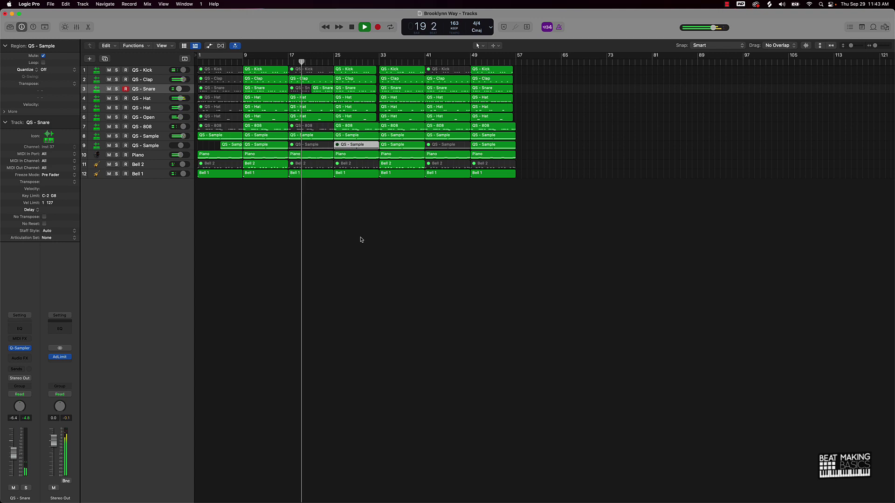
click(361, 246)
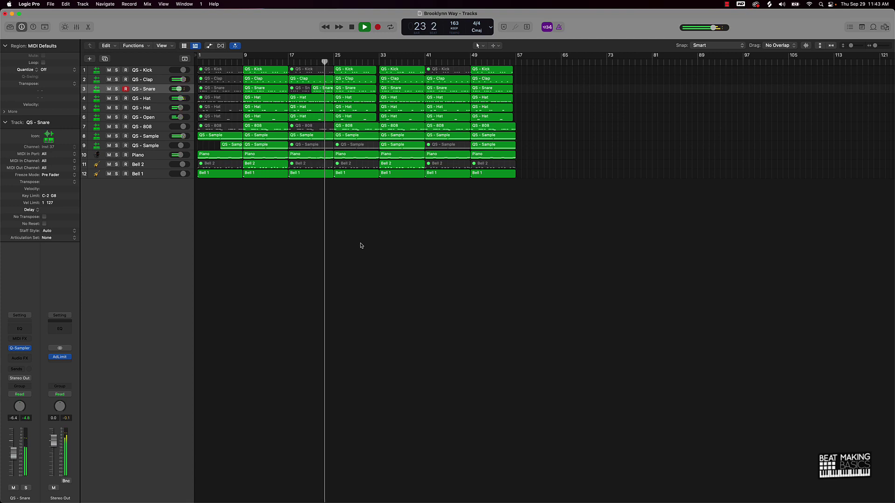
Shorten the bar 17 section's clap, snare and hat regions on tracks 2 to 5 to end about half a bar before bar 25.
key(super+Right)
key(super+Right)
key(super+Right)
key(super+Right)
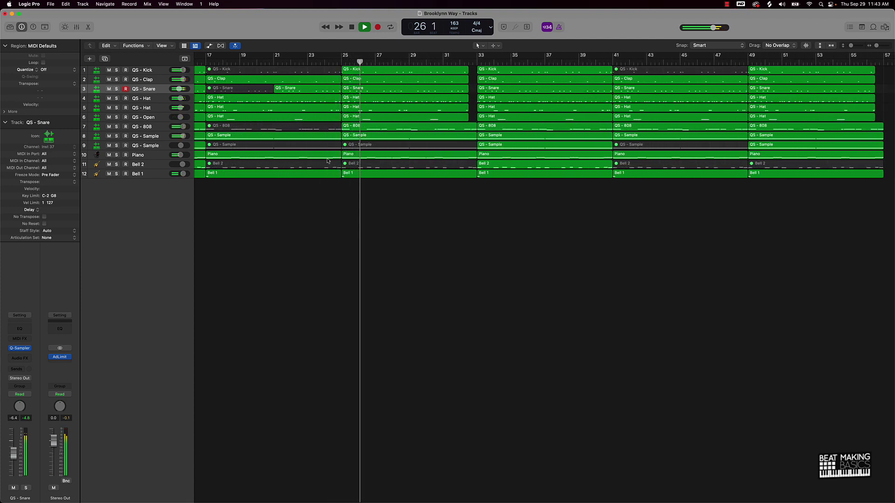
click(329, 79)
shift+click(330, 91)
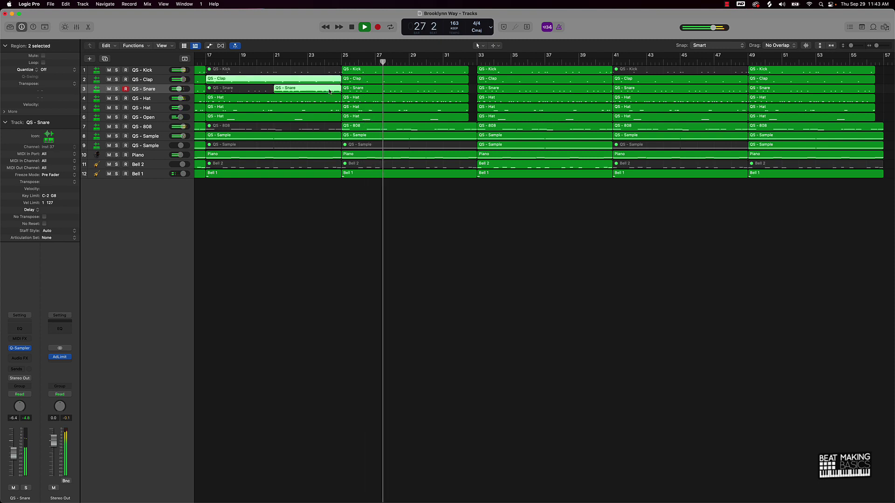
shift+click(329, 99)
shift+click(328, 108)
drag(340, 110, 335, 111)
click(366, 238)
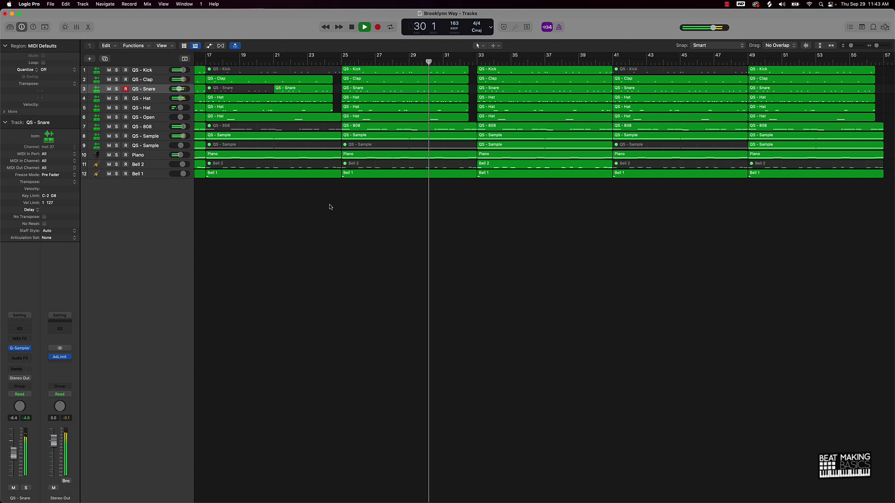
Delete the copied regions on all tracks from bar 41 to bar 57.
ctrl+alt+click(384, 203)
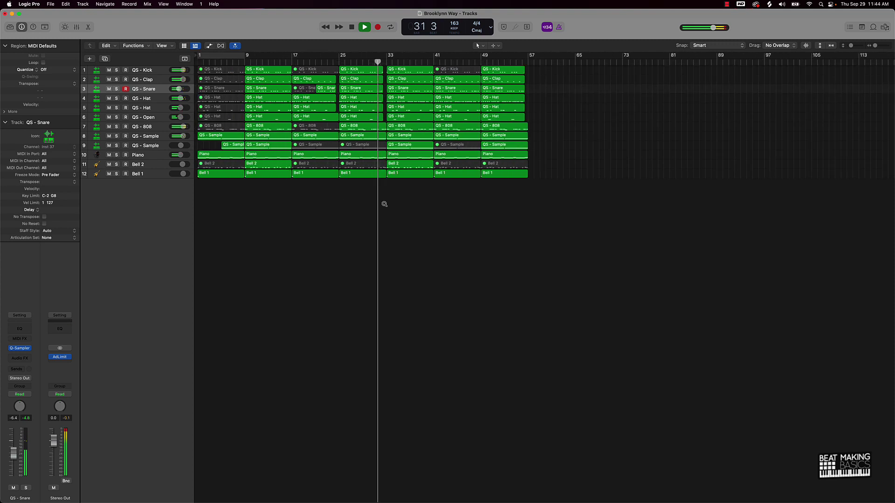
drag(441, 207, 548, 36)
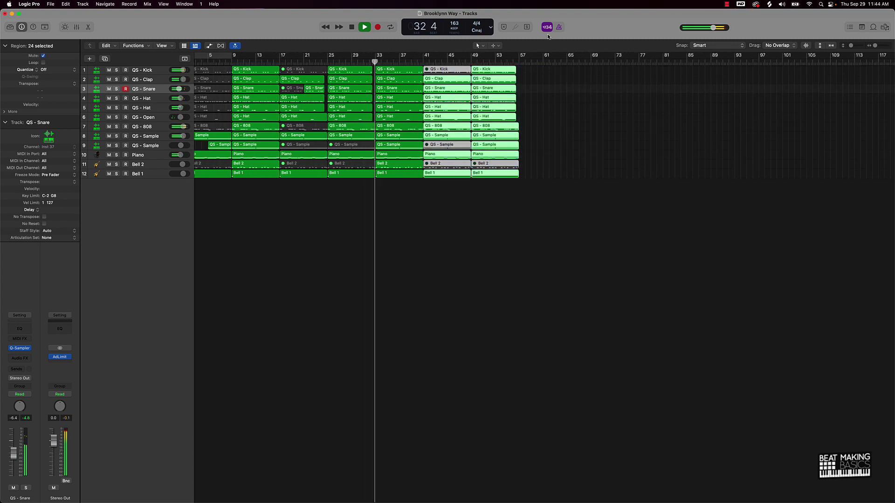
key(Delete)
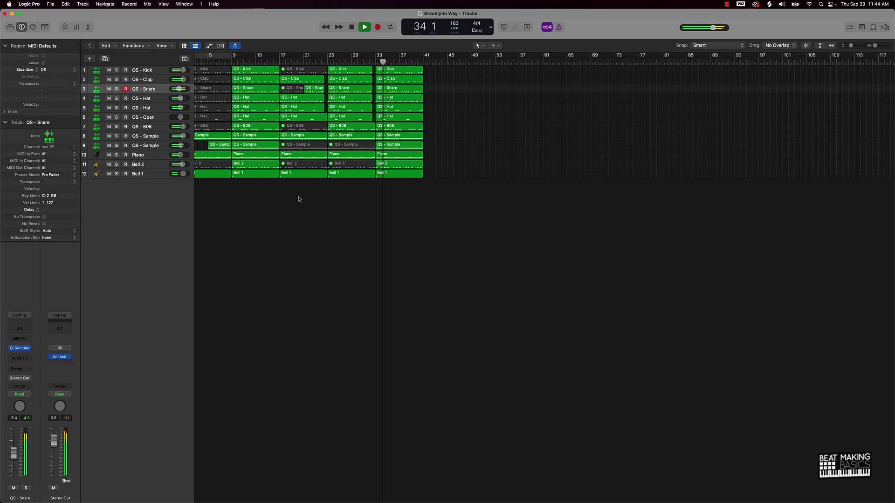
Repeat all regions from bar 17 to bar 41 once, and trim the start of the track 4 hat copy at bar 41 to bar 43.
drag(300, 198, 471, 21)
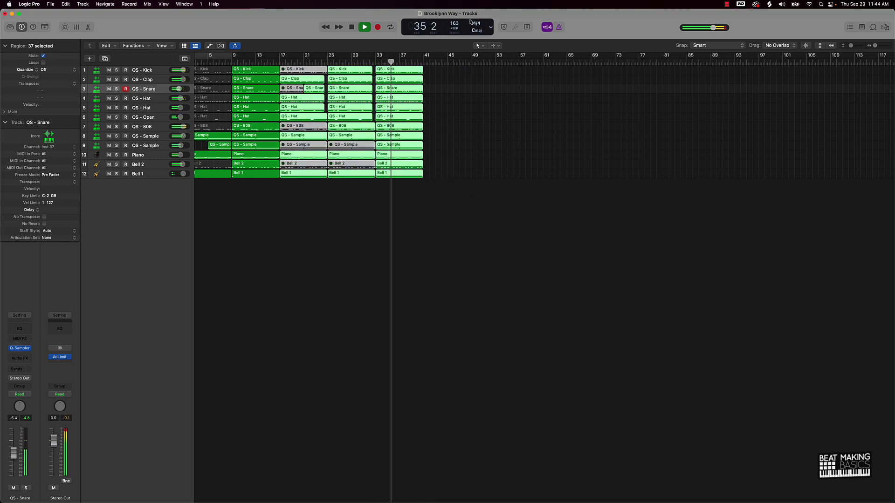
key(super+r)
click(541, 238)
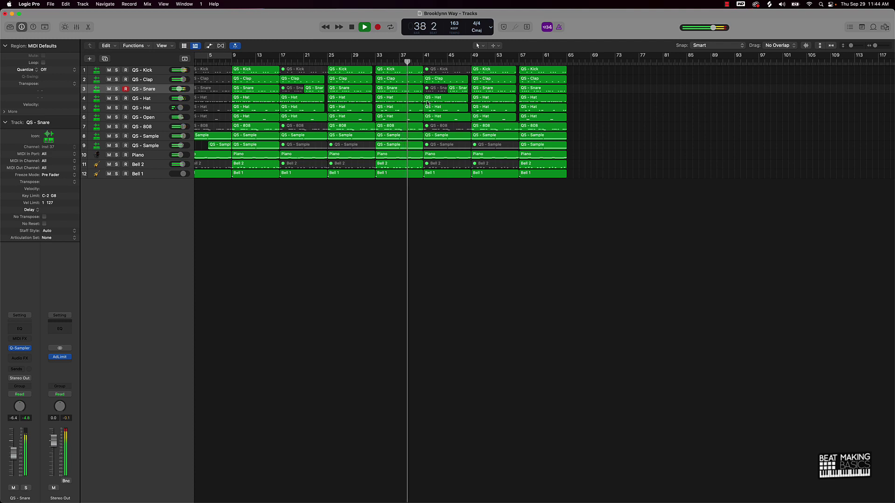
drag(425, 99, 435, 97)
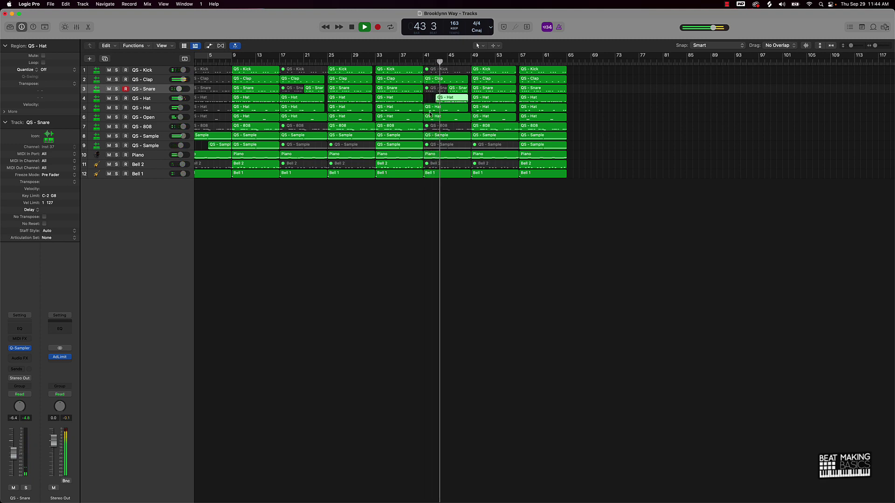
click(533, 240)
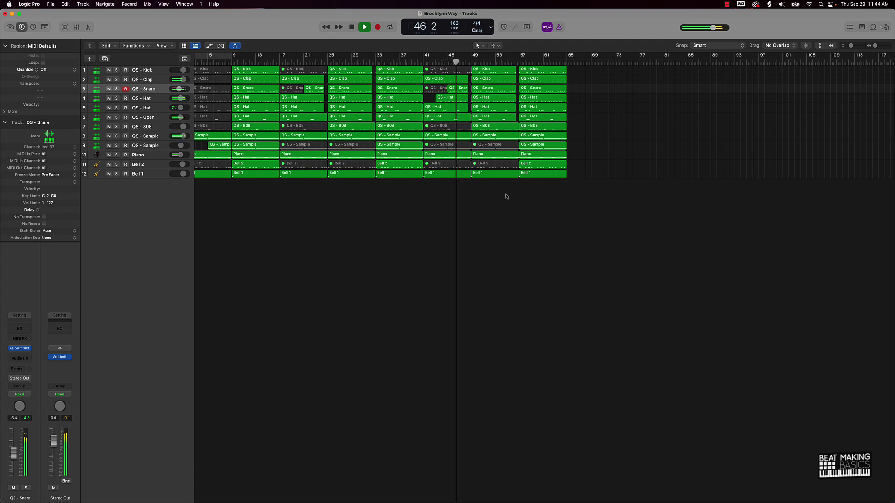
Mute the track 8 QS - Sample region at bar 49, unmute the track 9 one below it, and replay that transition.
click(495, 138)
key(ctrl+m)
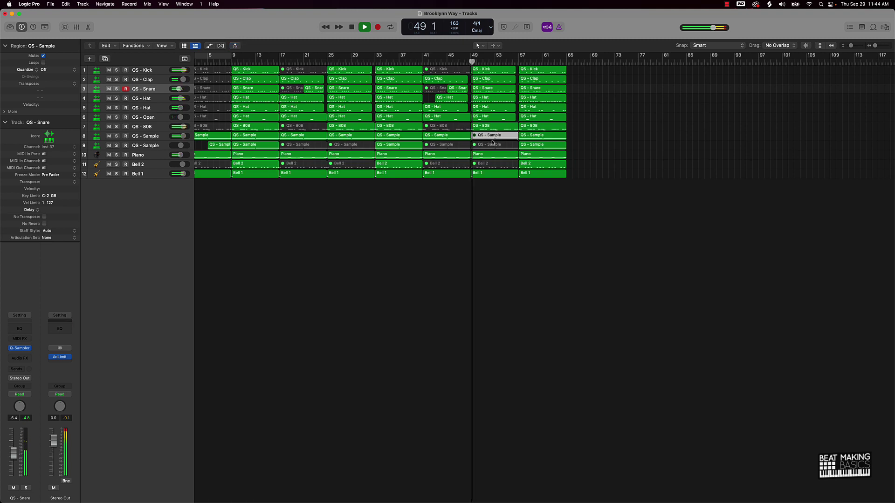
click(493, 144)
key(ctrl+m)
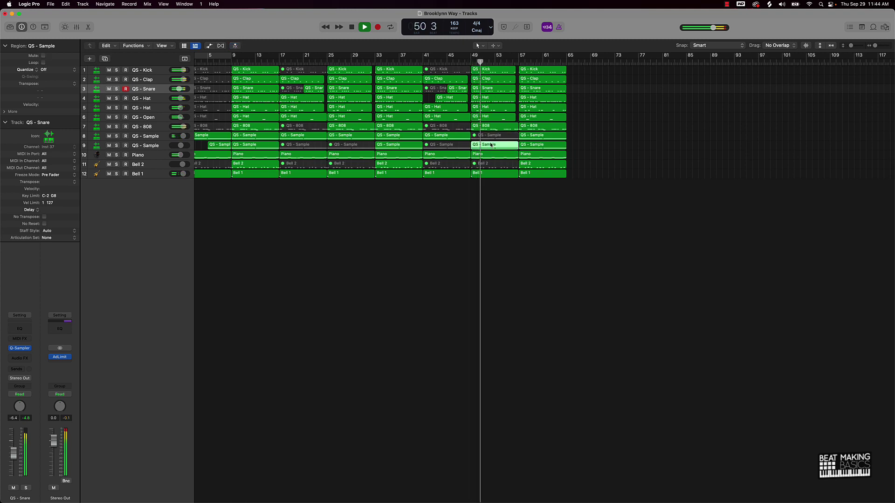
key(comma)
key(comma)
key(comma)
key(space)
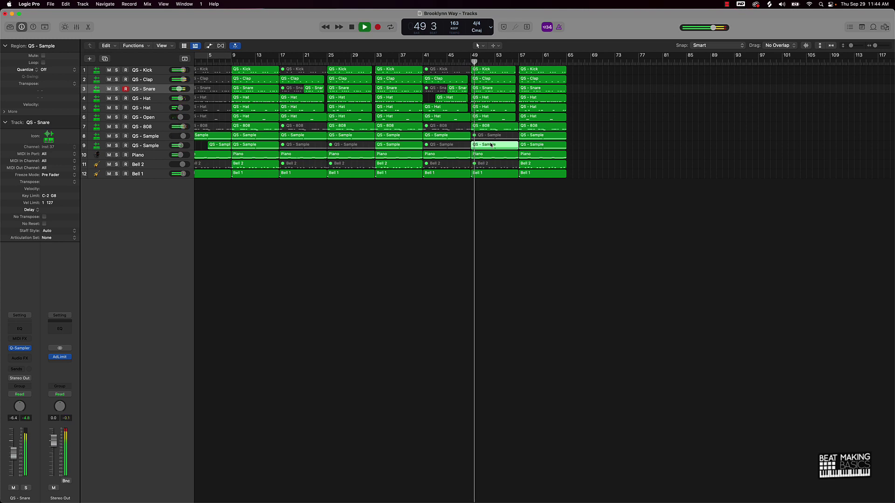
click(615, 152)
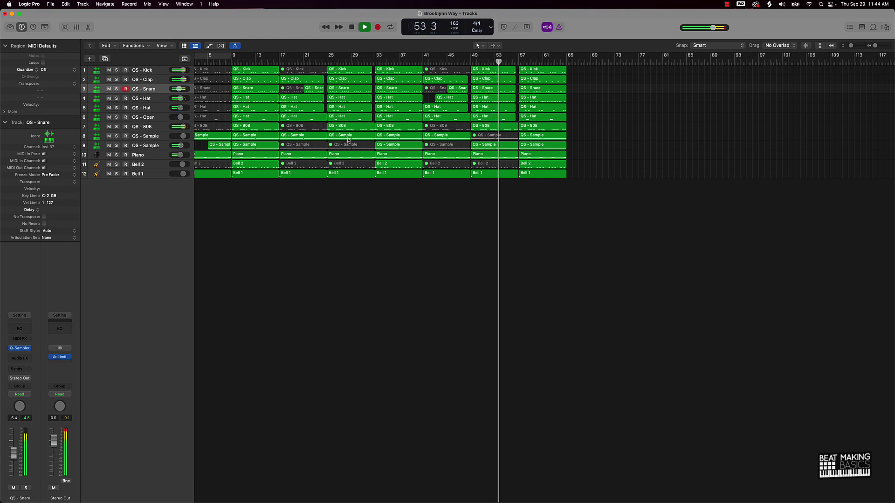
Replay the arrangement from the beginning and adjust the track 9 QS - Sample volume slightly.
key(Return)
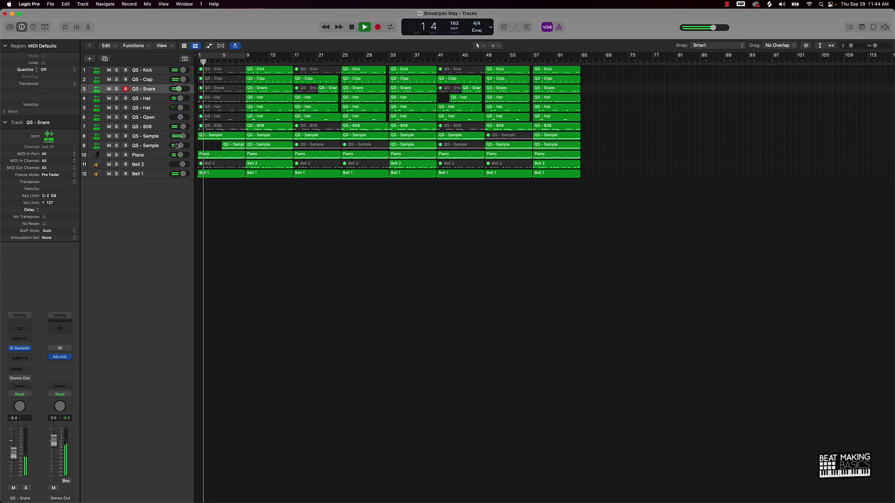
drag(181, 145, 181, 146)
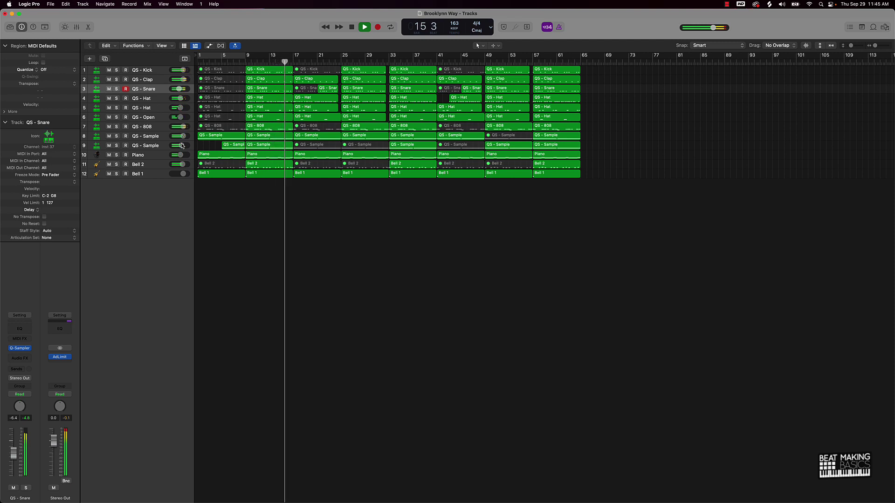
Trim the start of track 4's bar 17 hat region to bar 19, and tracks 5 and 6's bar 41 regions to bar 43.
click(110, 98)
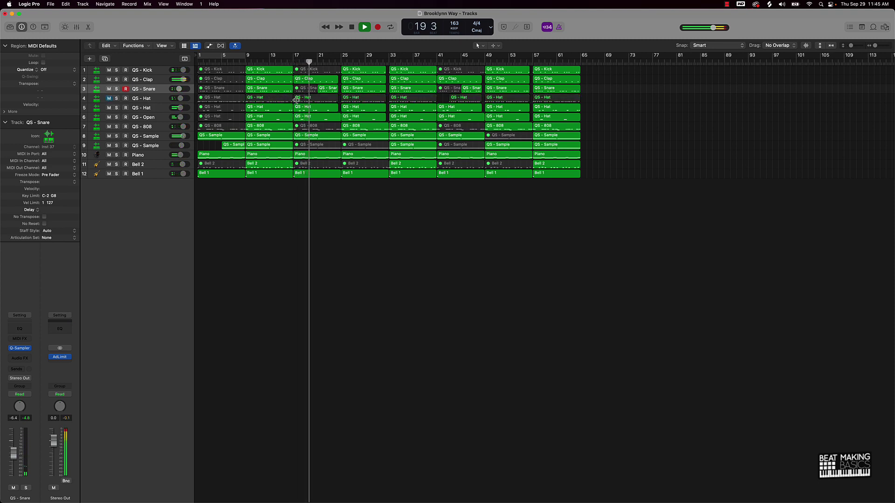
drag(294, 99, 316, 97)
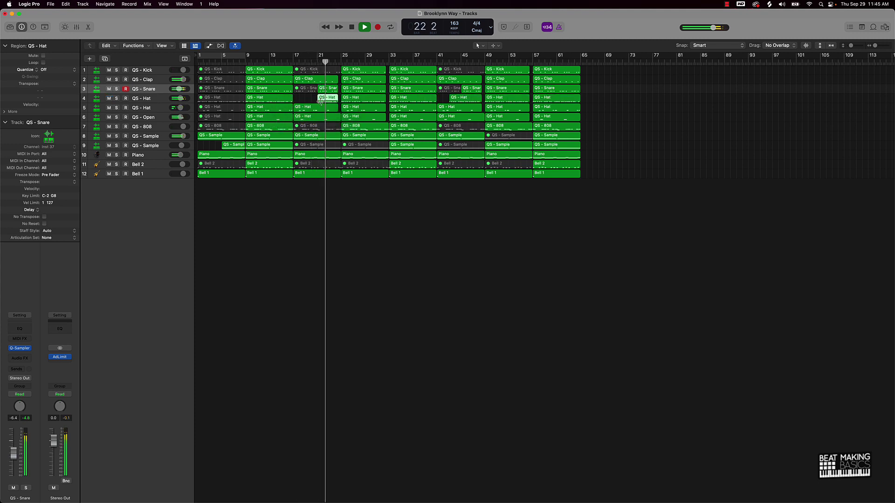
drag(319, 100, 305, 101)
click(497, 268)
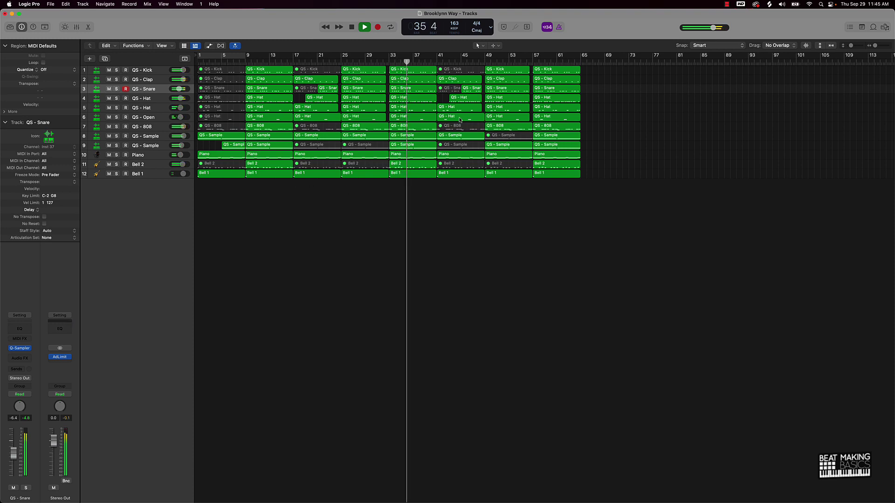
drag(438, 107, 448, 118)
click(443, 117)
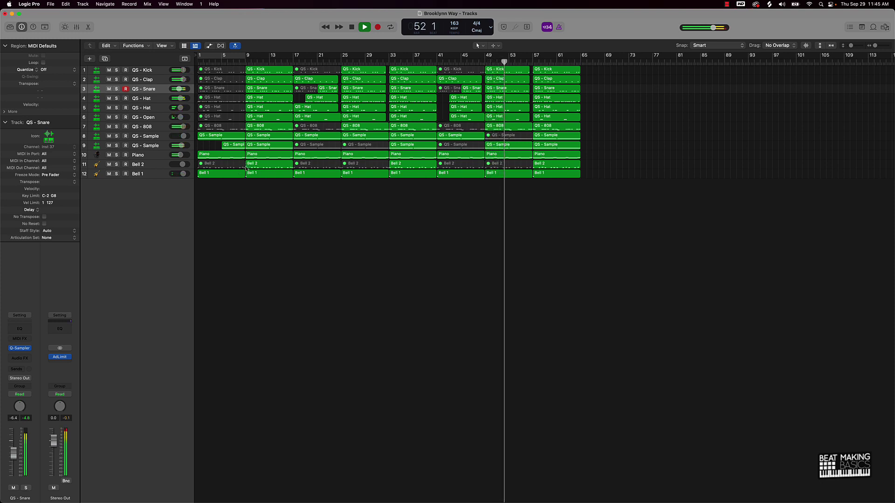
Repeat the bar 57 section once at bar 65 and mute the copied drum regions on tracks 1 to 6.
drag(560, 215, 562, 70)
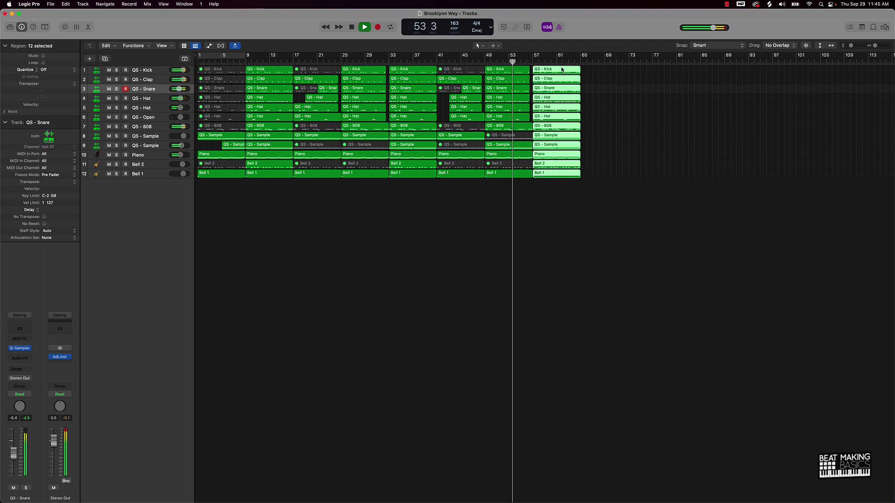
key(super+r)
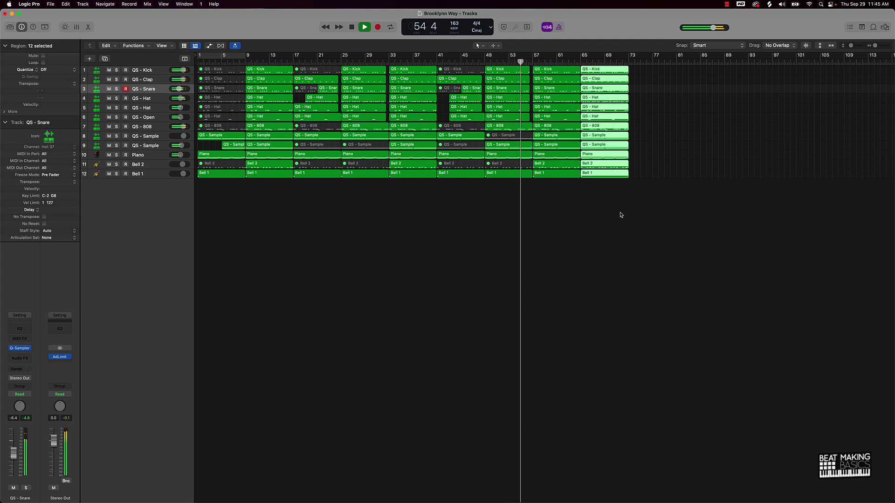
drag(650, 72, 601, 119)
key(ctrl+m)
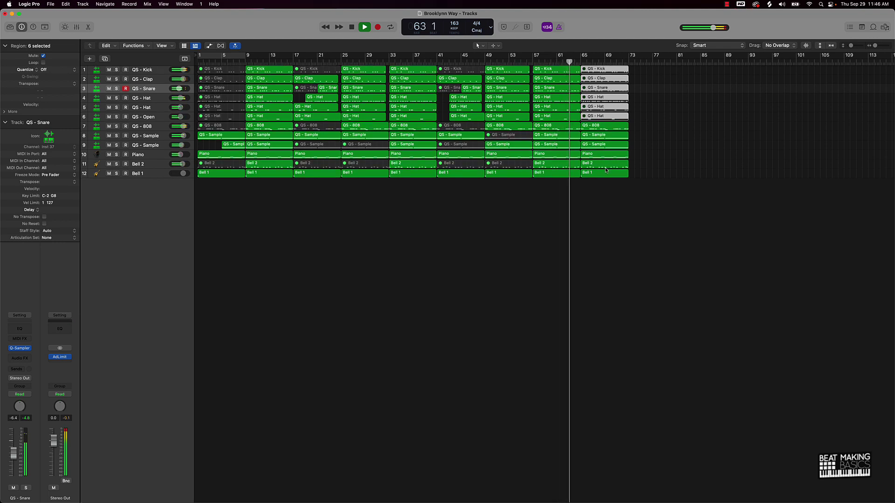
Mute the track 7 QS - 808 region at bar 65 and listen through the ending section.
click(605, 126)
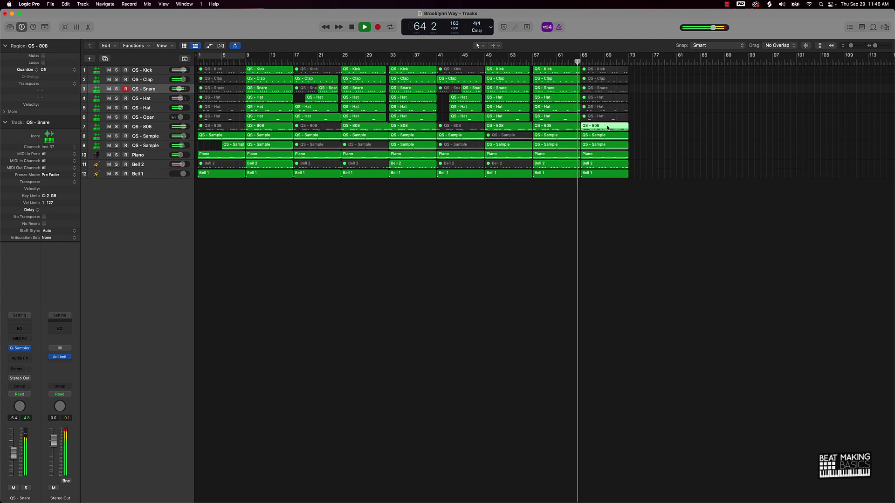
key(ctrl+m)
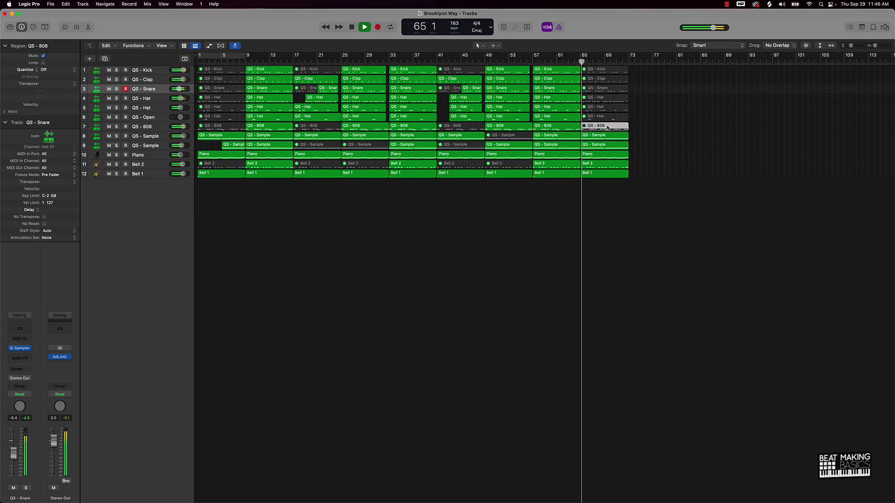
click(657, 136)
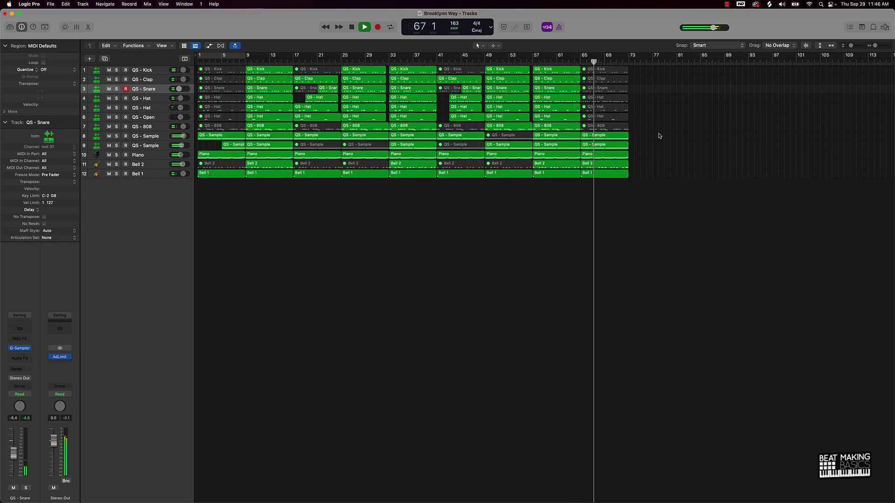
scroll(829, 79, right, 5)
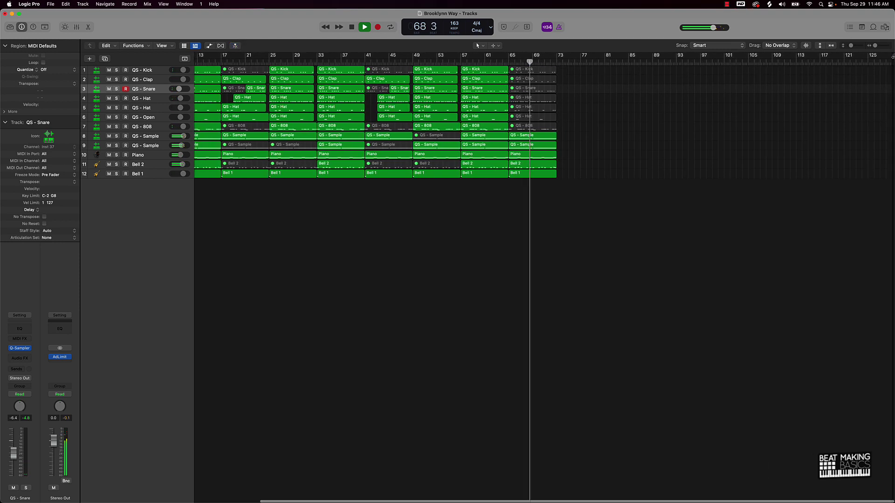
drag(741, 88, 677, 101)
scroll(677, 102, left, 5)
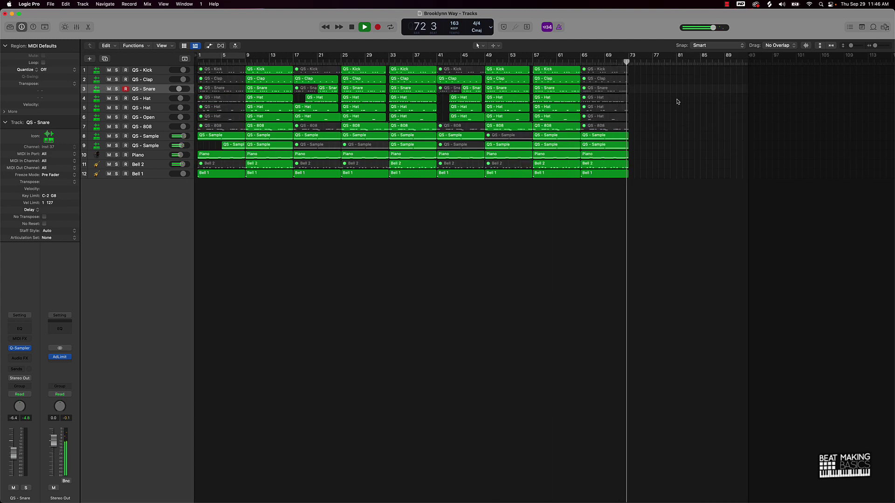
Switch the transport display to Beats & Time and stop playback after the arrangement's end.
click(491, 27)
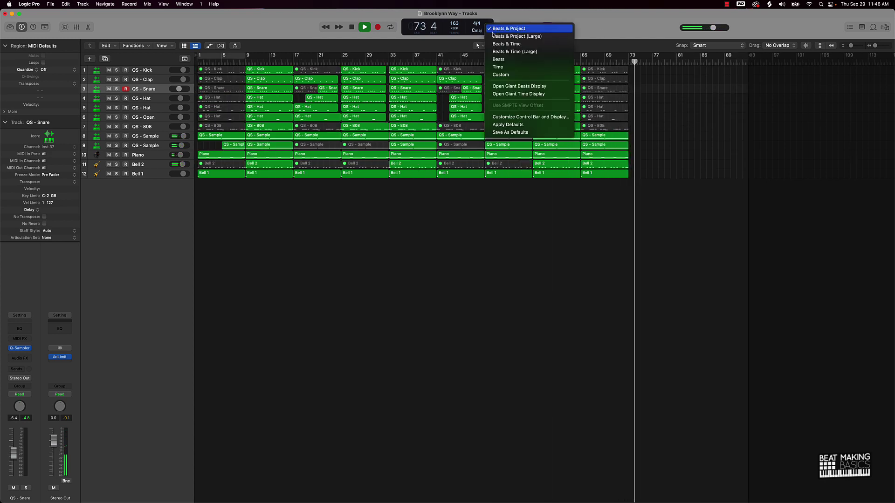
click(498, 44)
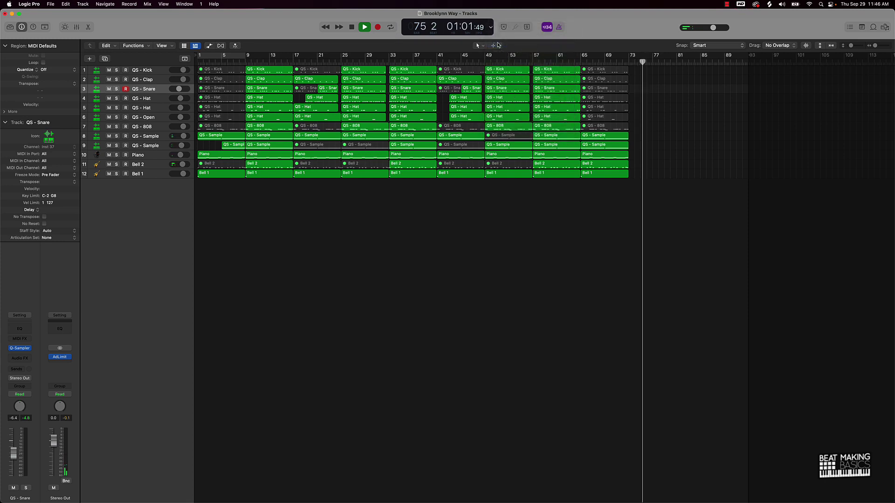
key(space)
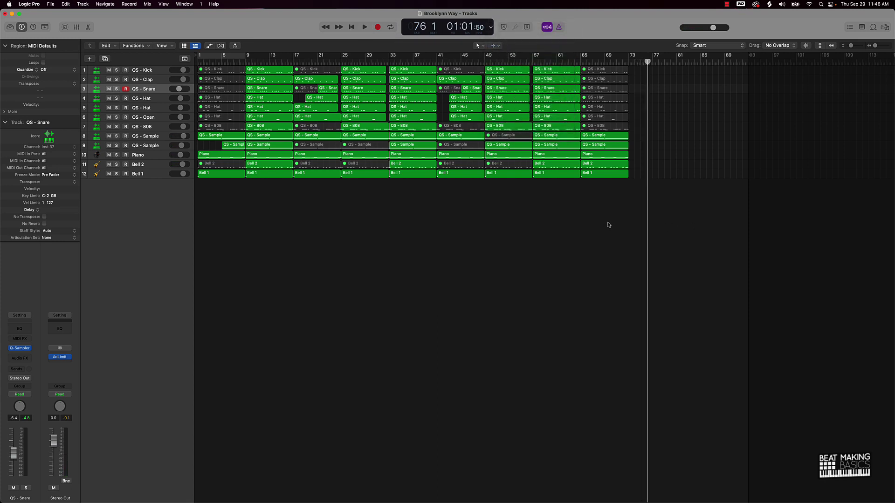
Move all twelve ending regions from bar 65 to bar 113, extending the project length to make room.
drag(611, 224, 632, 68)
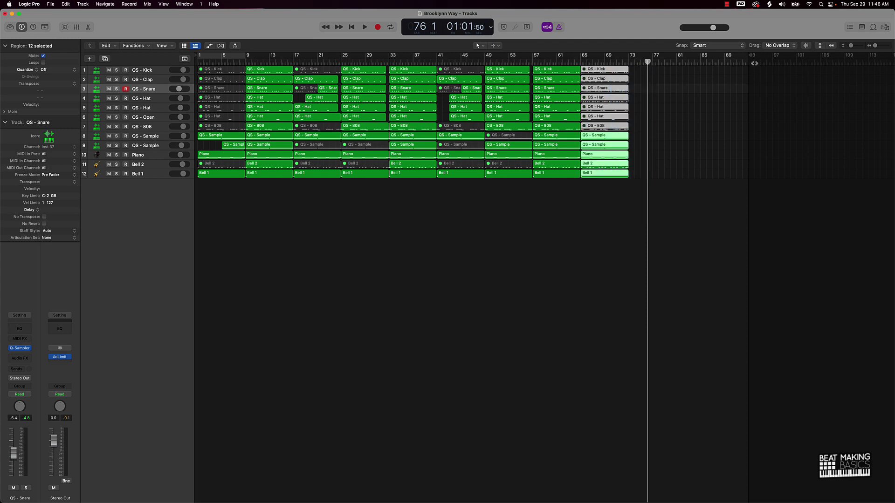
drag(749, 55, 880, 62)
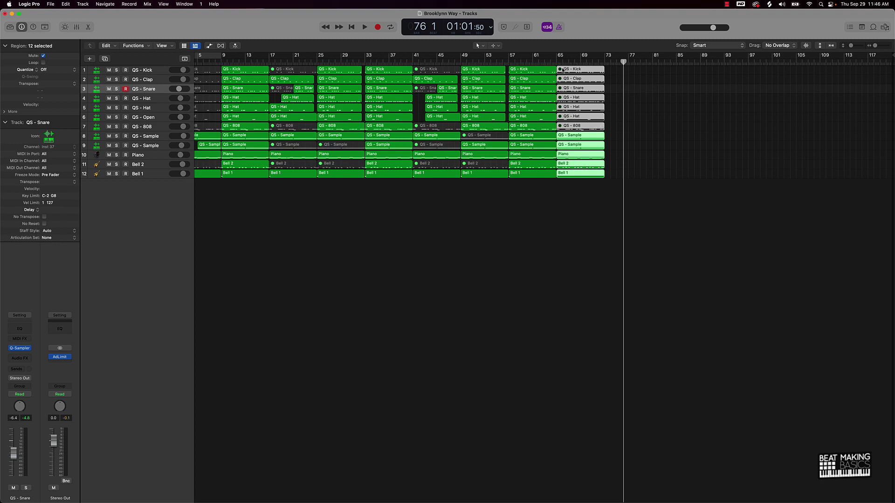
drag(562, 70, 852, 80)
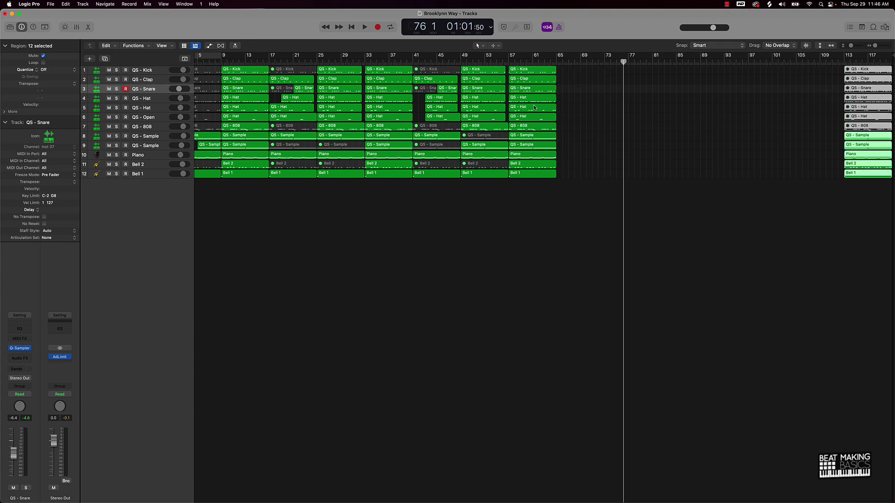
Repeat the sections from bars 41 to 64 once at bar 65 and move the ending regions from bar 113 to bar 89.
drag(566, 70, 425, 204)
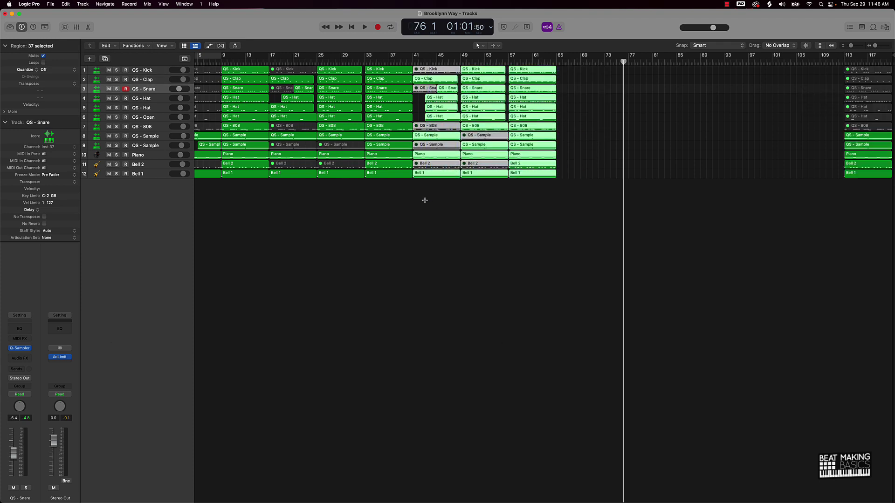
key(super+r)
drag(827, 73, 718, 179)
mouse_move(739, 63)
mouse_down()
mouse_move(763, 62)
mouse_move(754, 61)
mouse_up()
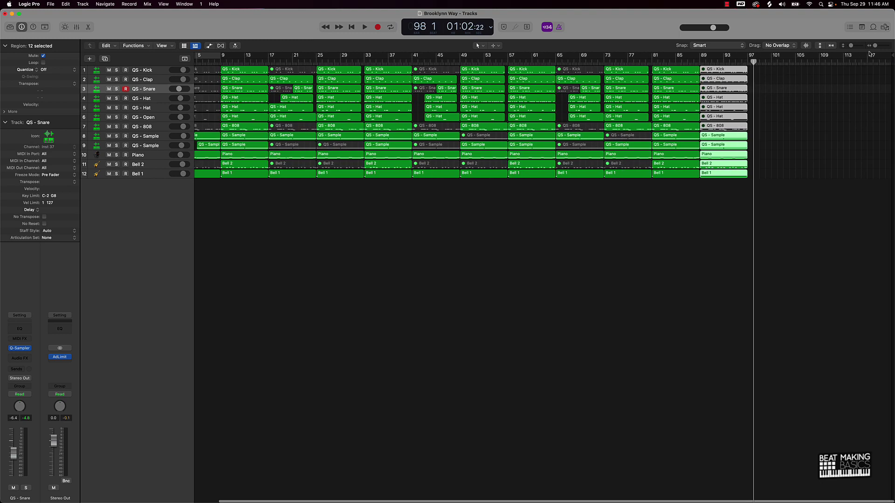
drag(893, 55, 753, 99)
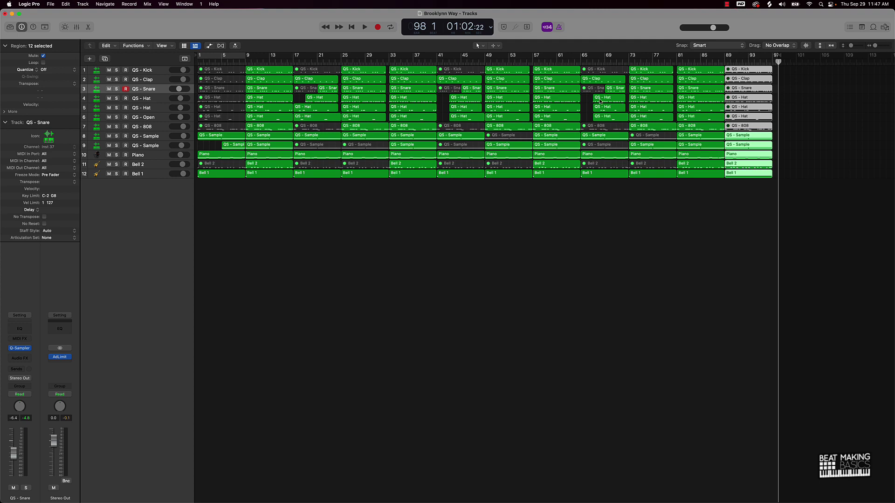
Swap the QS - Sample mutes: at bar 65 mute track 8 and unmute track 9, at bar 73 mute track 9 and unmute track 8.
click(602, 138)
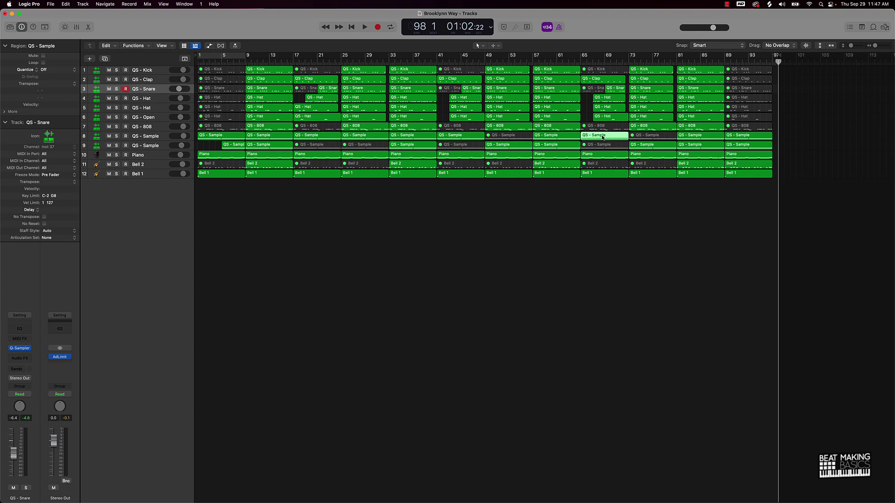
key(ctrl+m)
click(602, 147)
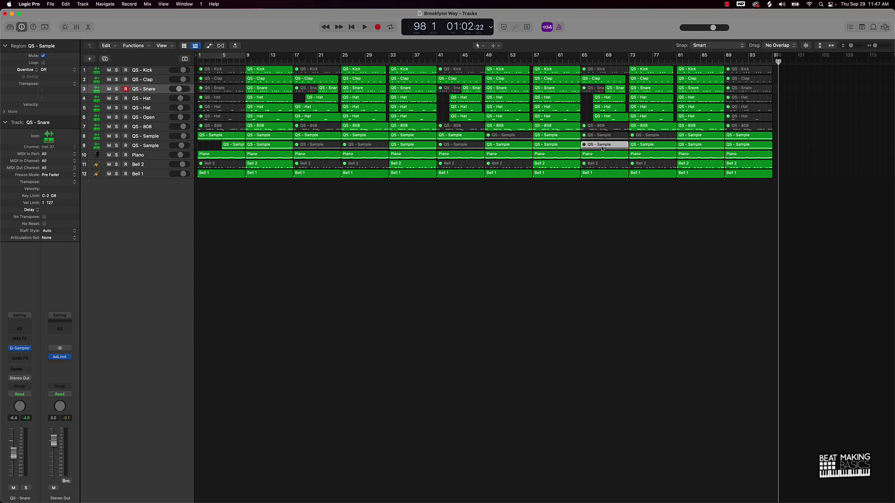
click(646, 148)
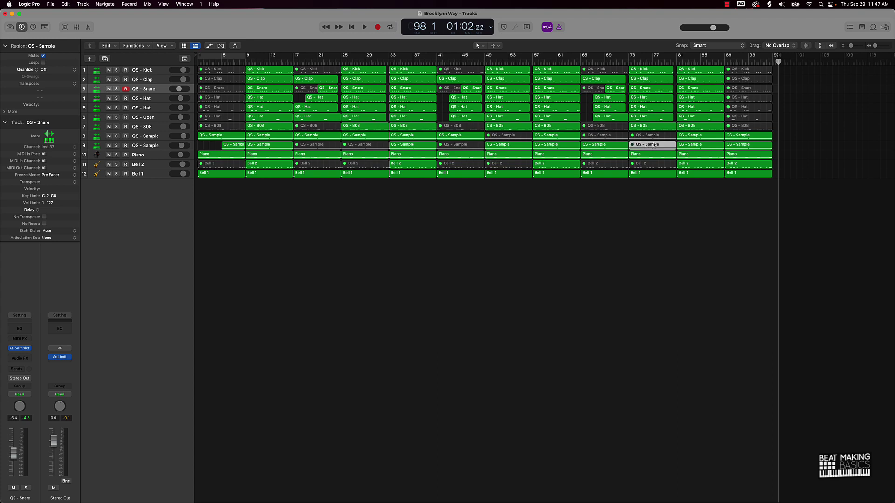
click(655, 139)
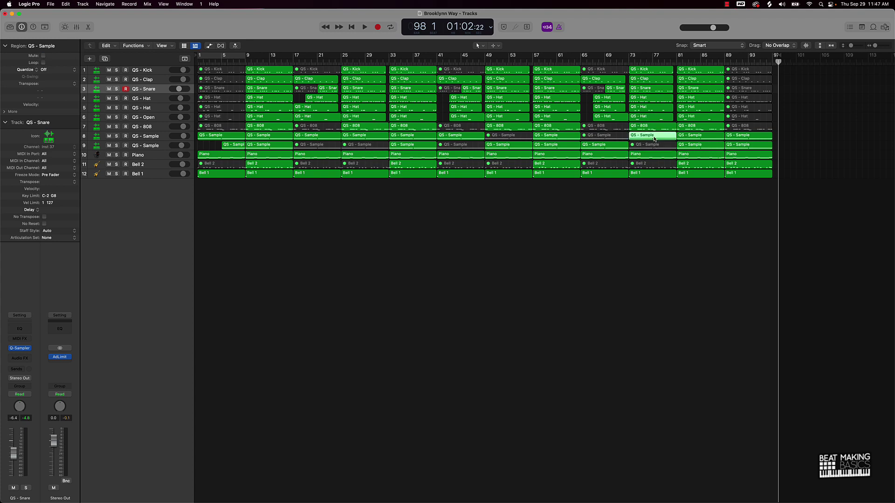
Set a cycle range from bar 65 to bar 73 and create one software instrument track using Spectrasonics Omnisphere.
drag(581, 56, 629, 56)
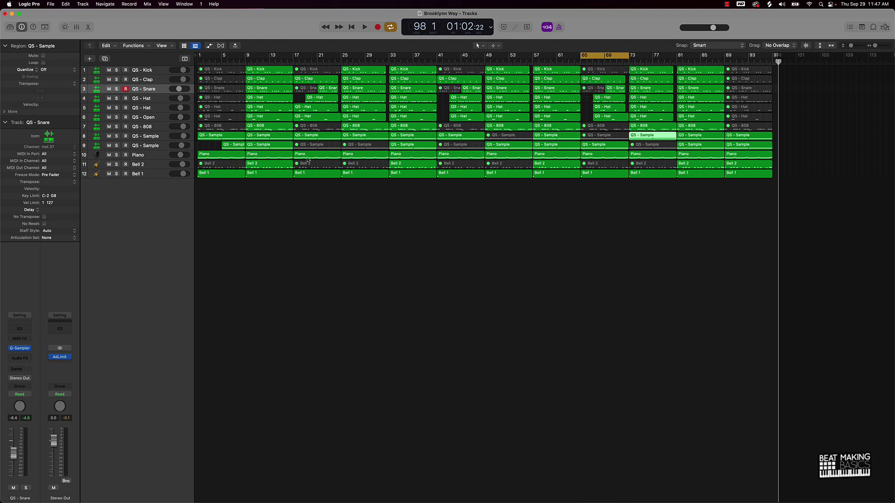
click(89, 59)
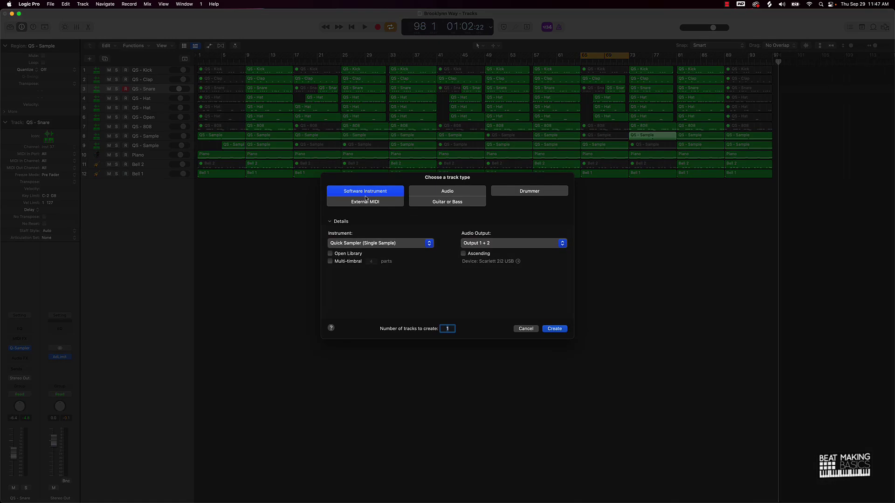
click(395, 241)
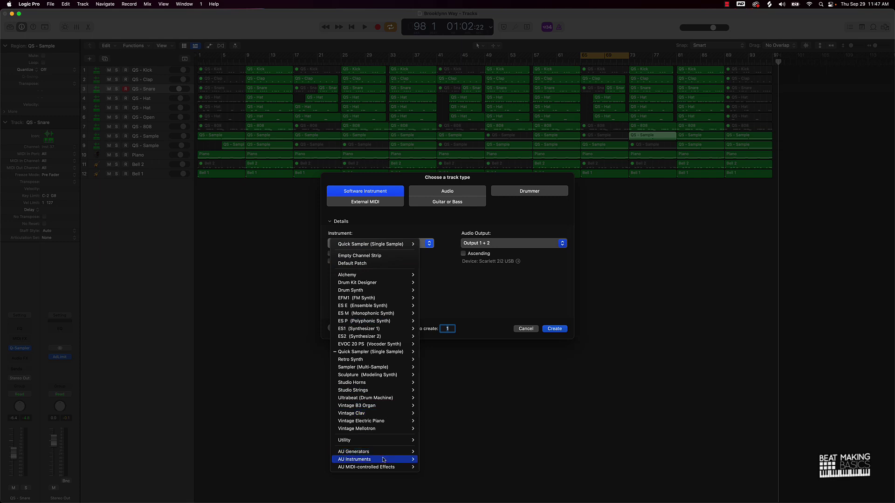
mouse_move(416, 461)
mouse_move(448, 488)
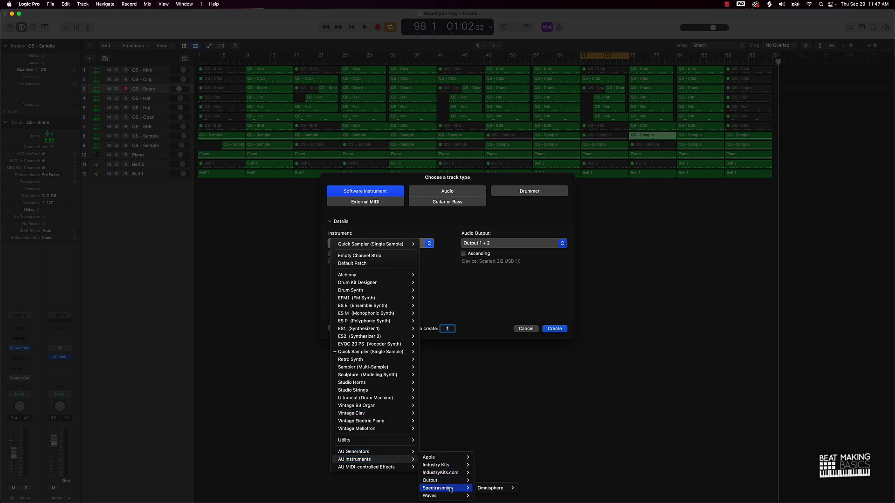
mouse_move(493, 489)
click(530, 488)
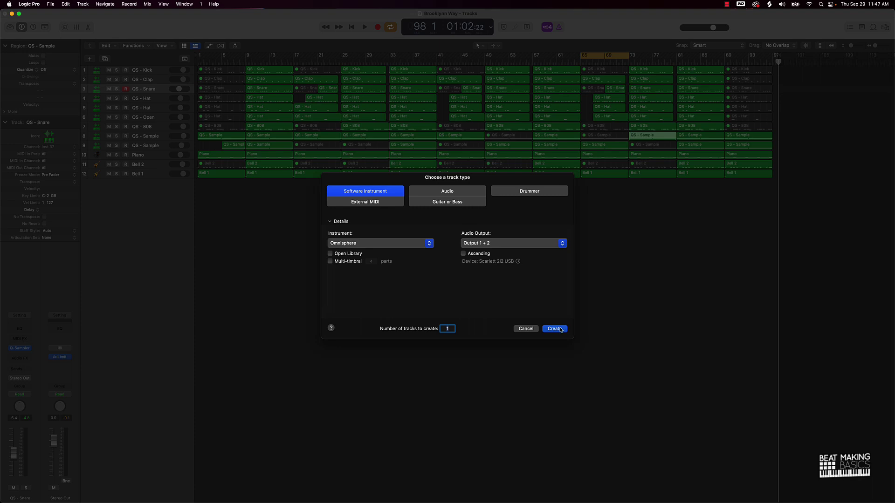
click(554, 329)
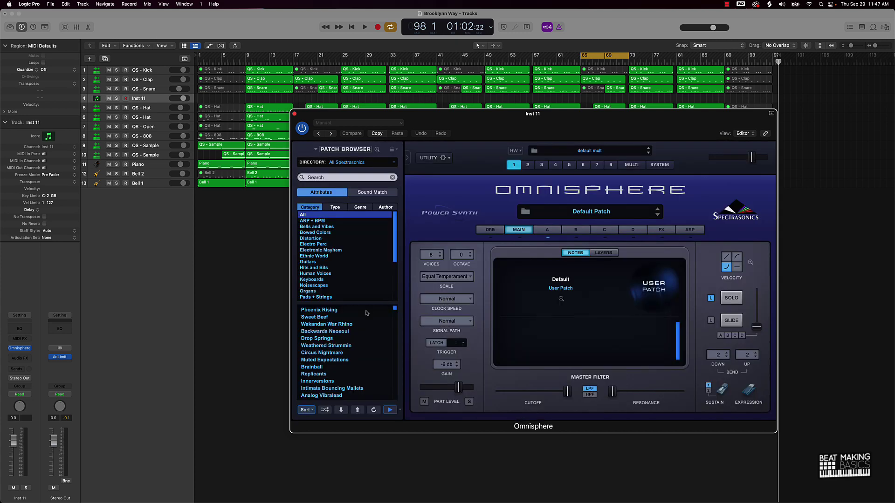
Search Omnisphere's patches for "growler", load Growler Moog Bass, and close the plug-in window.
click(339, 176)
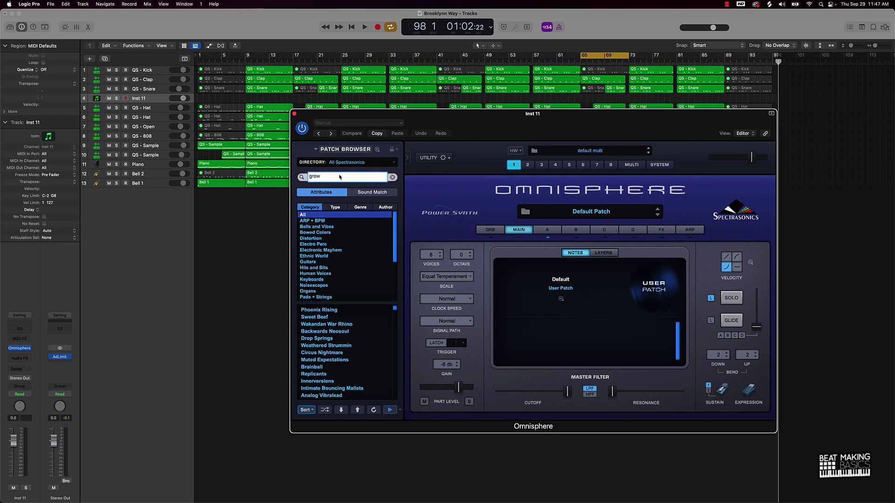
key(Return)
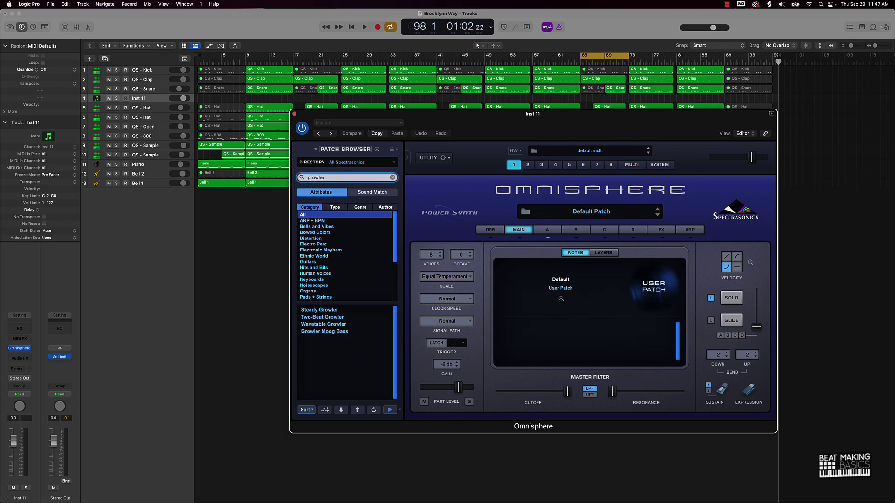
click(333, 332)
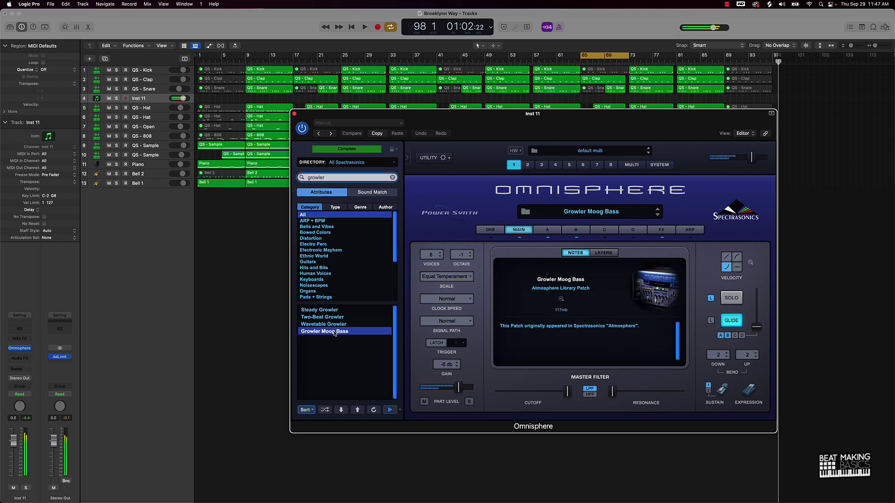
click(294, 113)
click(51, 168)
click(47, 175)
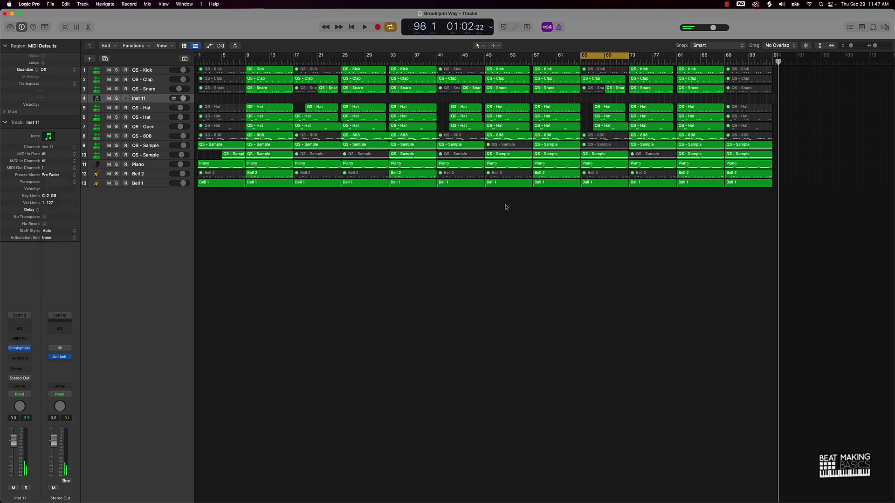
Open Musical Typing for the new Inst 11 track, set its octave to C2, and audition several bass notes.
key(super+k)
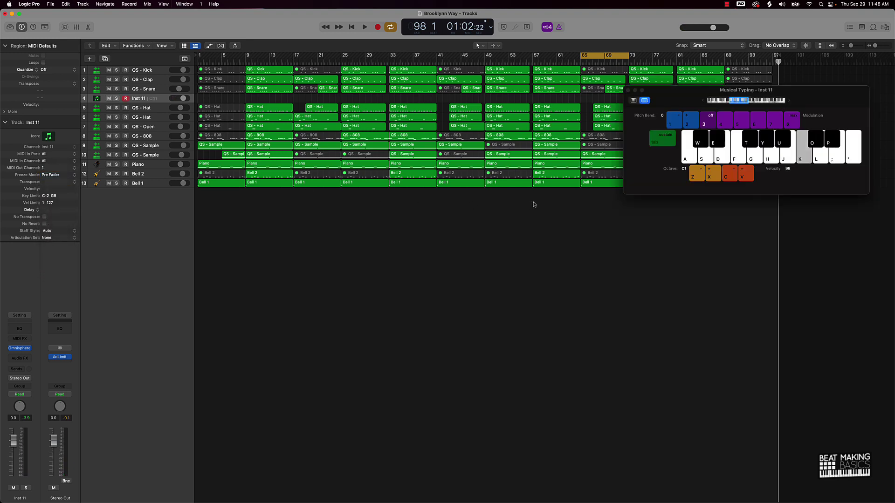
key(k)
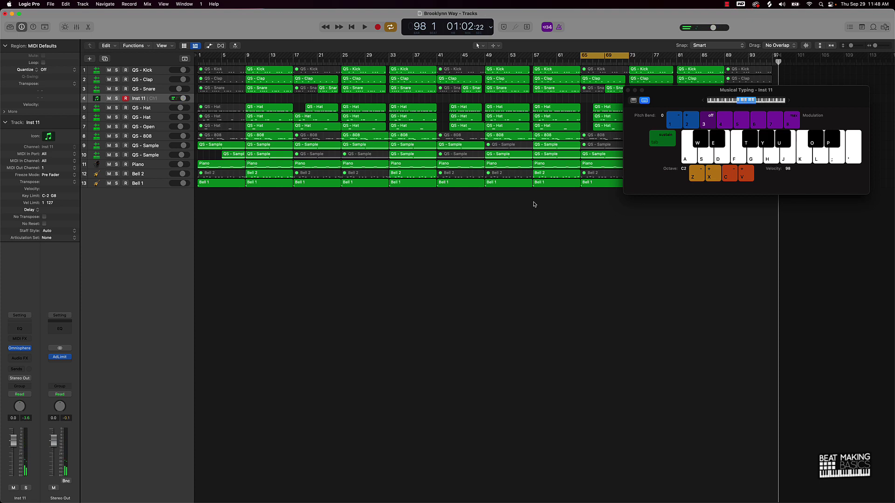
key(l)
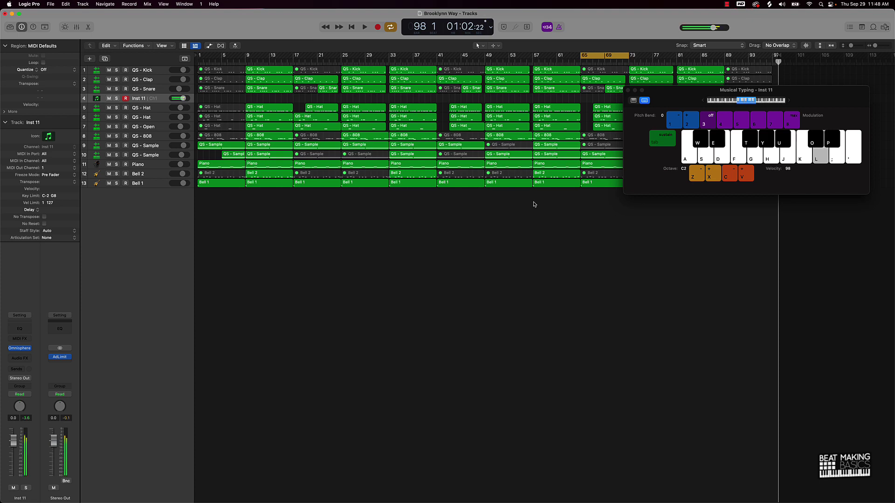
key(f)
key(f)
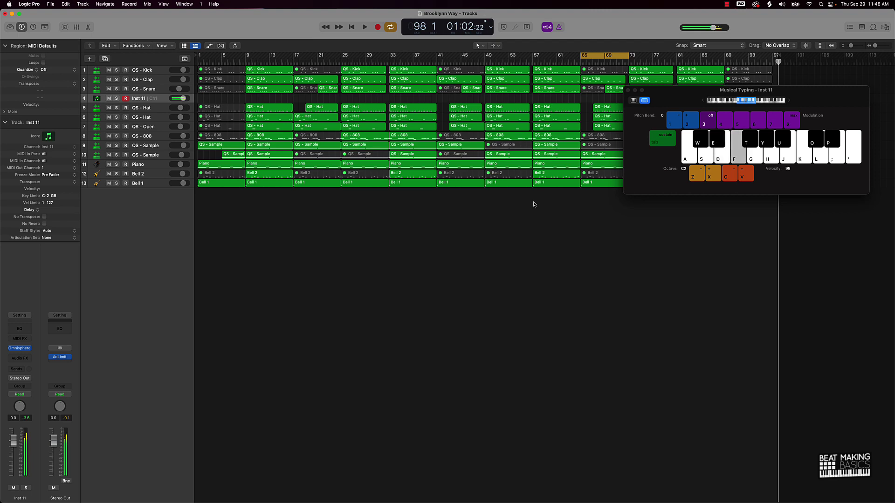
Play the bar 65–73 cycle and rehearse a bass line on Inst 11 using D, F, G and the upper C and D notes.
key(space)
key(f)
key(g)
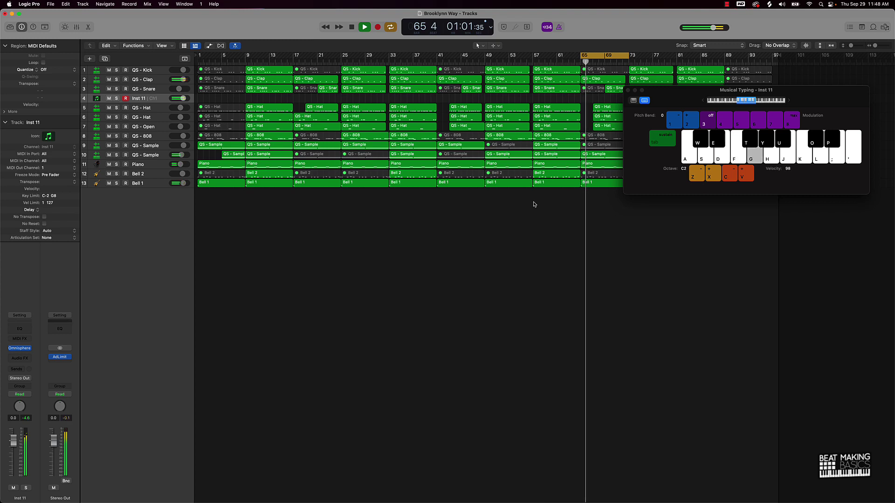
key(f)
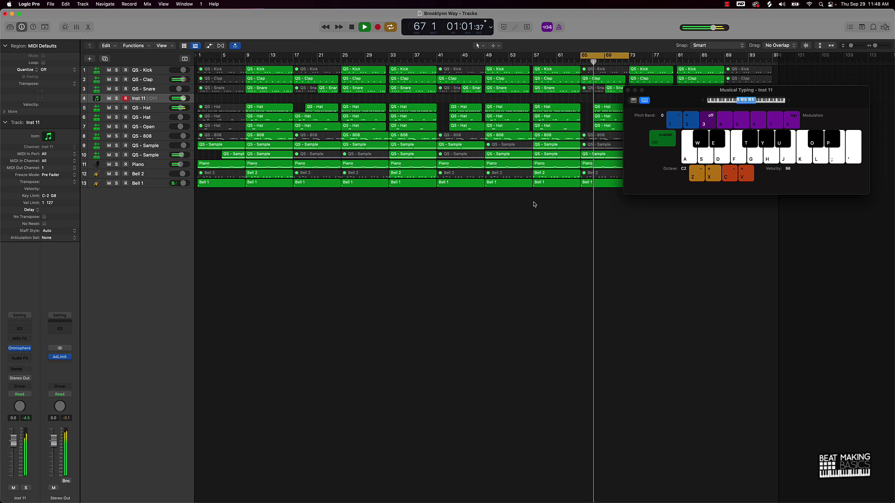
key(g)
key(f)
key(s)
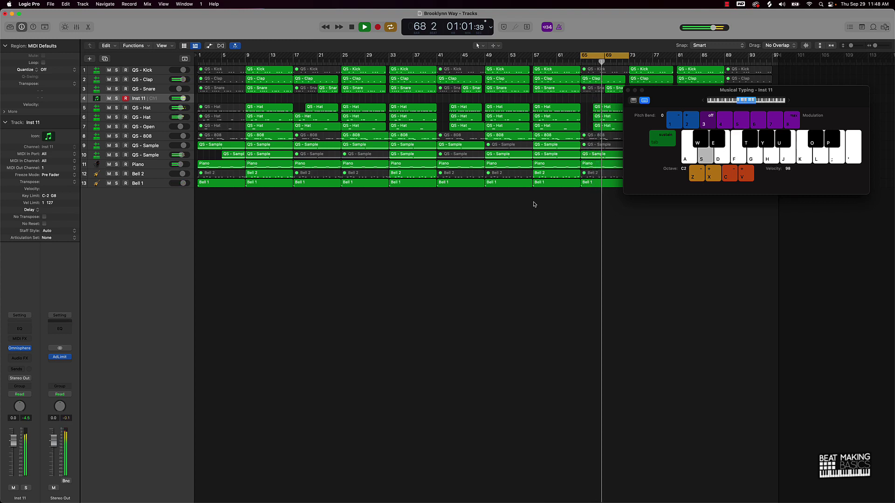
key(g)
key(k)
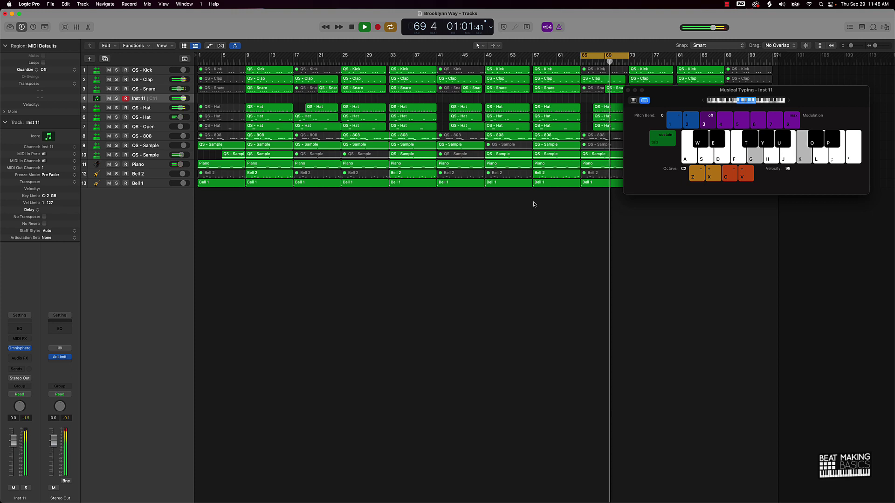
key(f)
key(g)
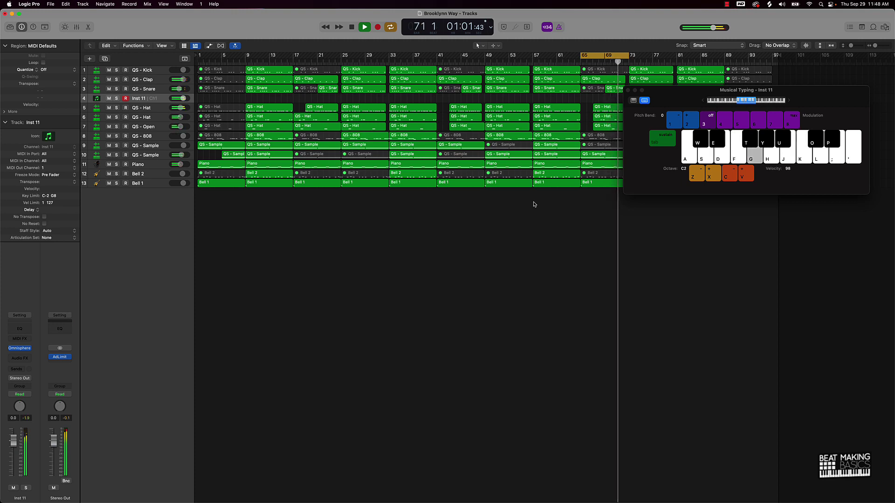
key(k)
key(l)
key(f)
key(s)
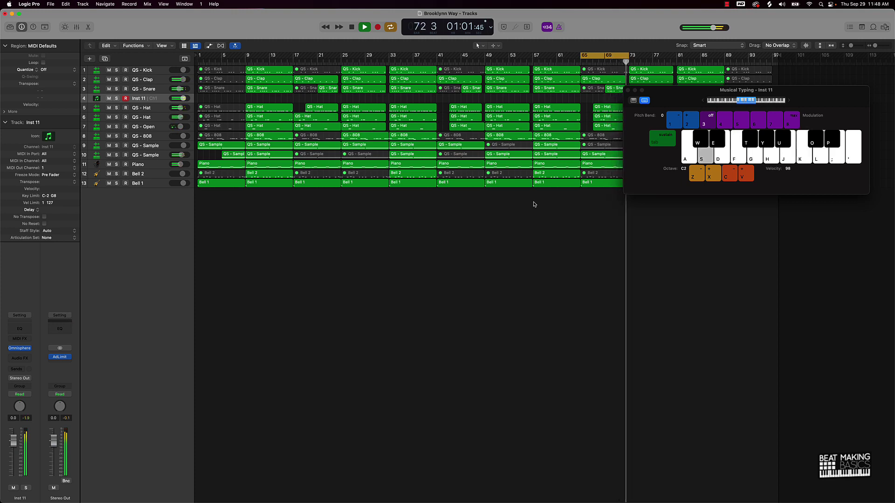
key(k)
key(l)
key(g)
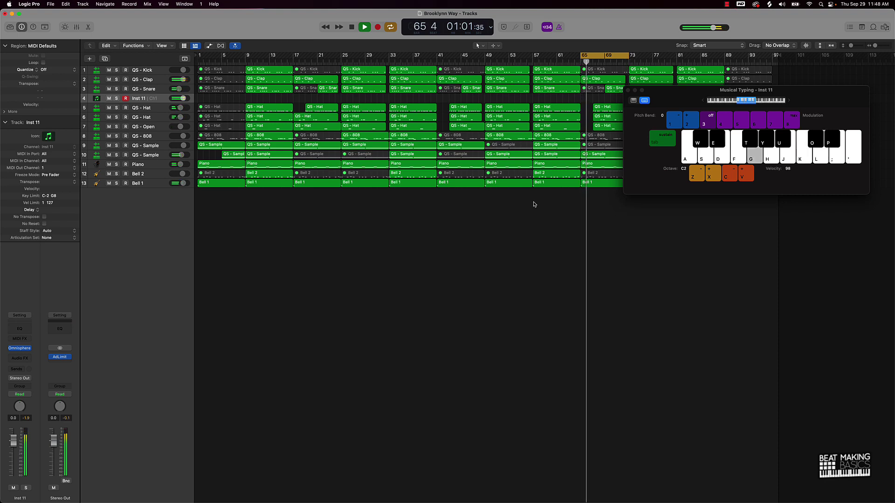
key(f)
key(s)
key(l)
key(g)
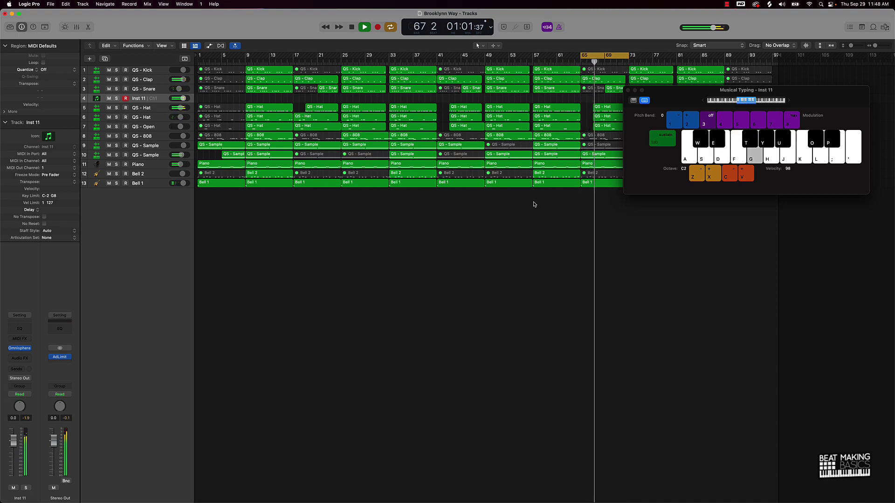
Record a bass line of G, F, D and upper C and D notes on Inst 11 over bars 65–73, and close Musical Typing.
key(r)
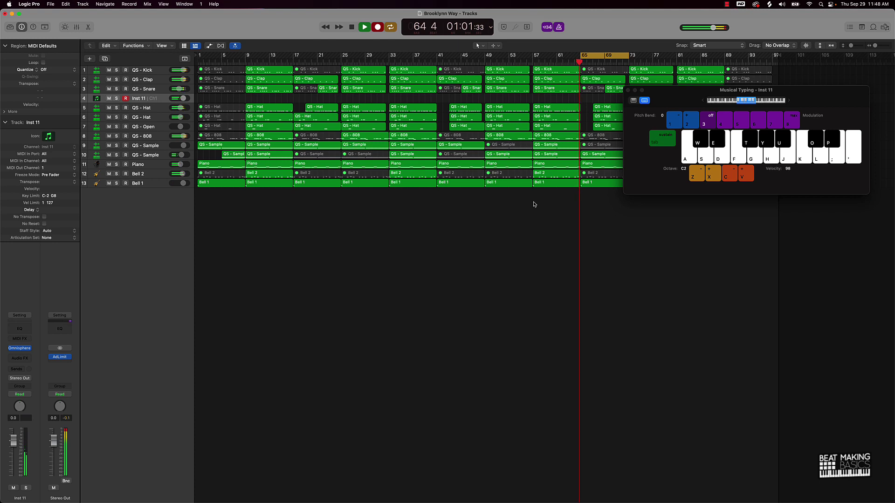
key(g)
key(k)
key(l)
key(f)
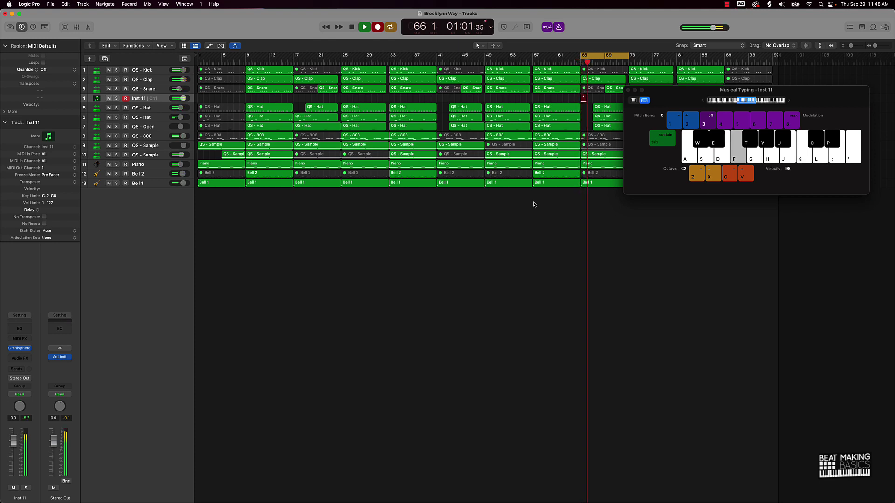
key(s)
key(g)
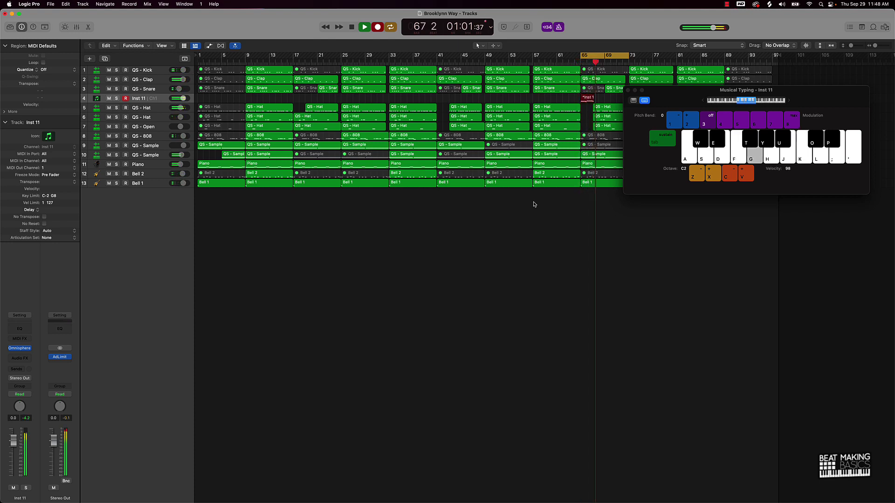
key(f)
key(s)
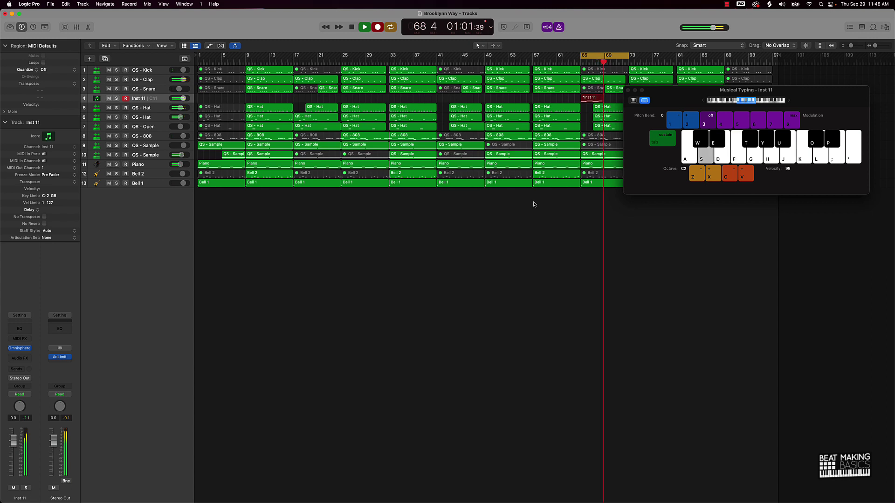
key(g)
key(k)
key(l)
key(f)
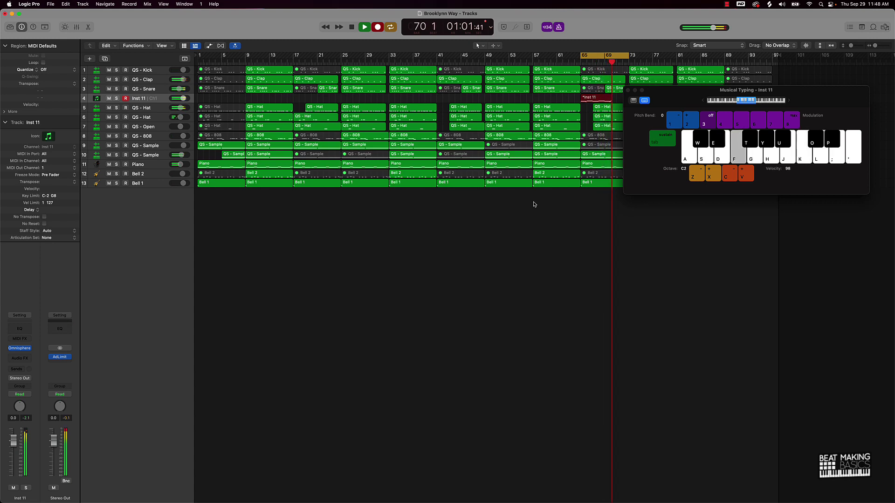
key(s)
key(g)
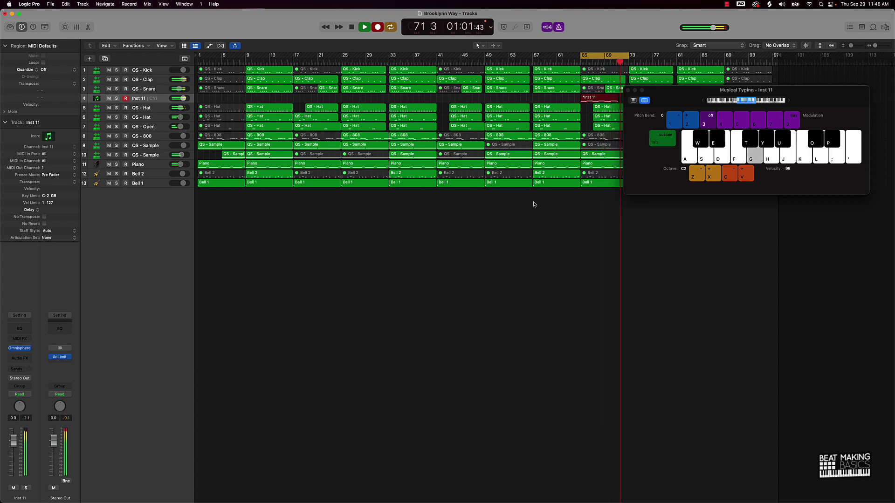
key(f)
key(k)
key(l)
key(s)
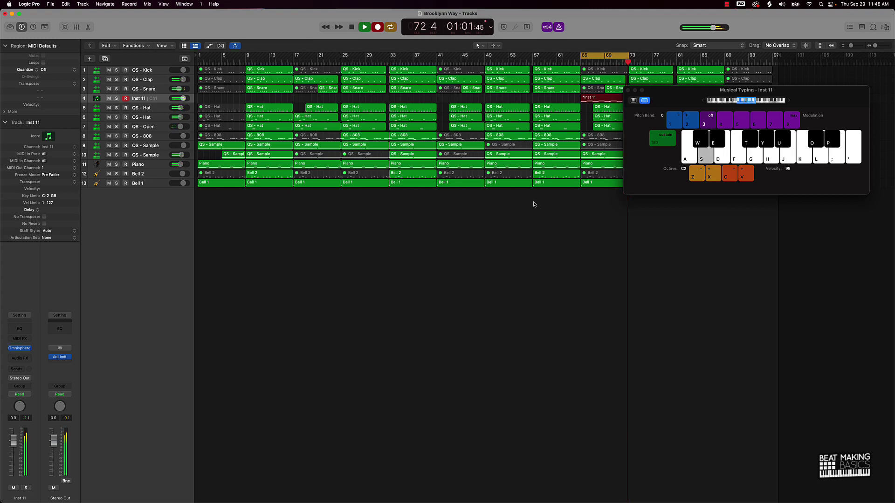
key(space)
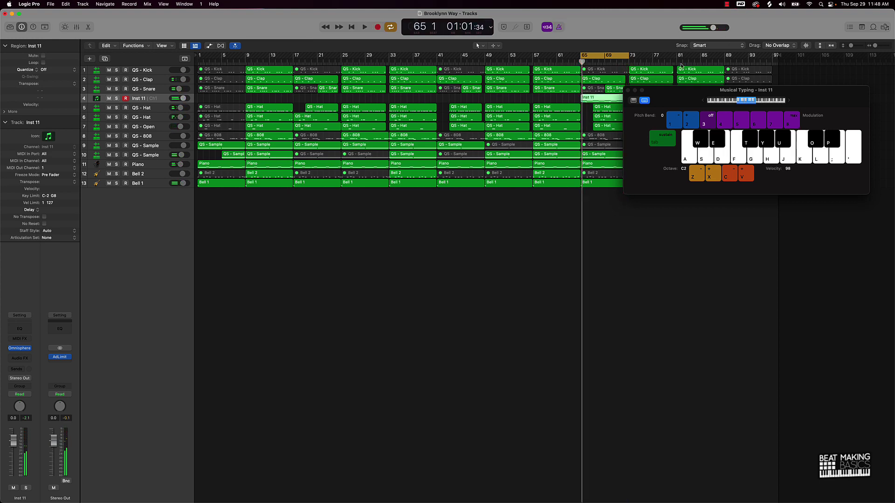
click(627, 90)
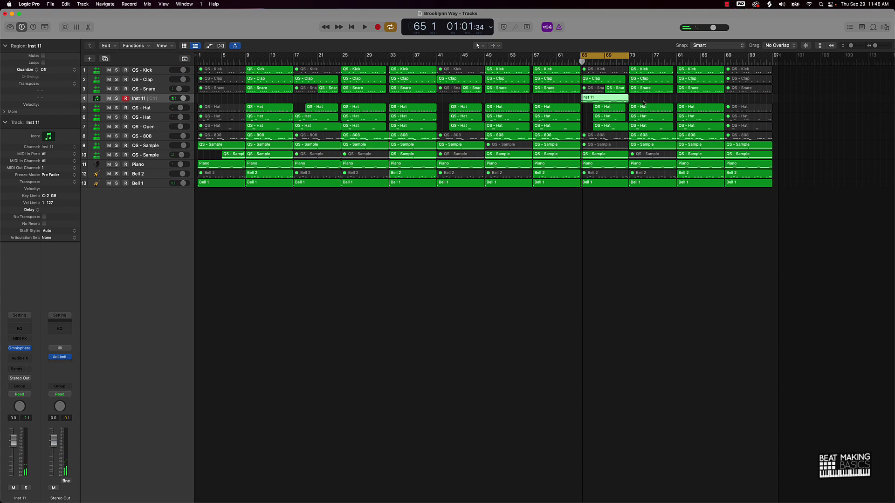
click(644, 103)
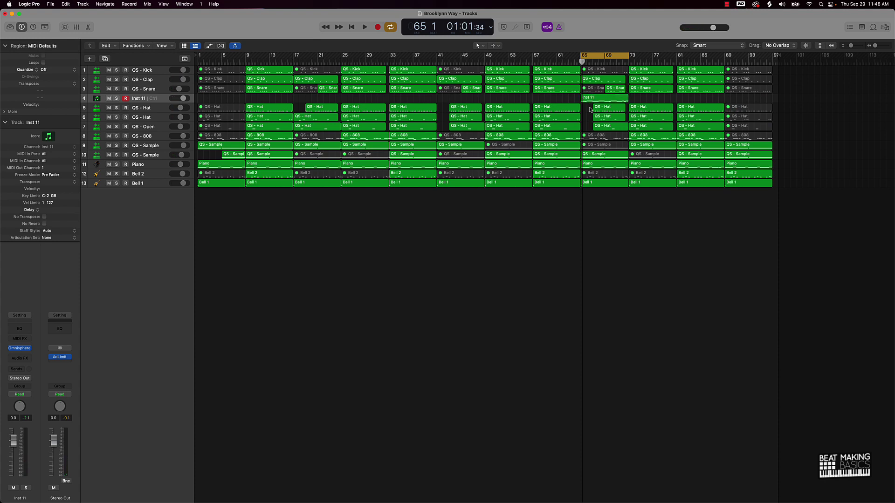
In bars 65–73, mute the hat, open hat, clap and snare regions, unmute track 9's QS - Sample region, and play the cycle.
drag(592, 119, 595, 127)
key(ctrl+m)
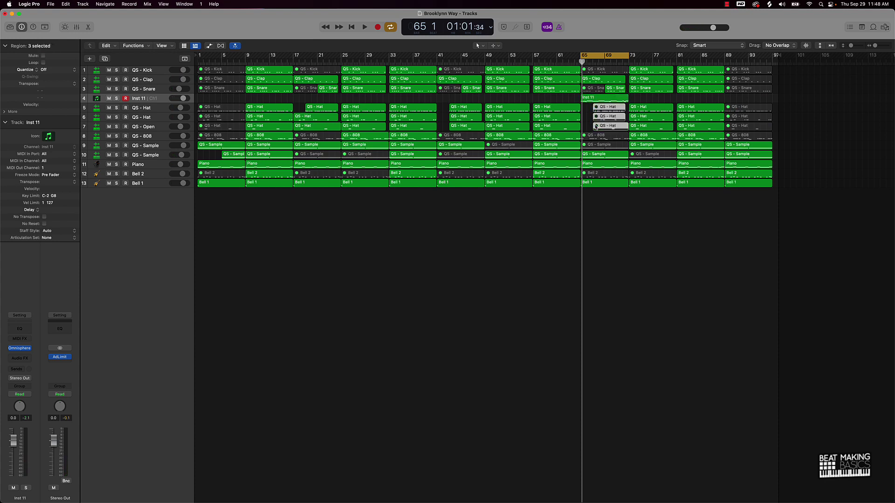
click(613, 80)
key(ctrl+m)
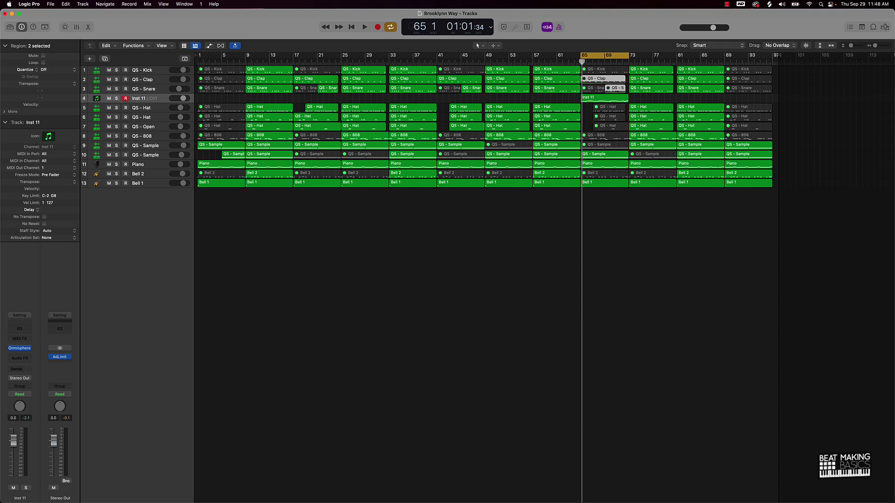
click(607, 145)
key(space)
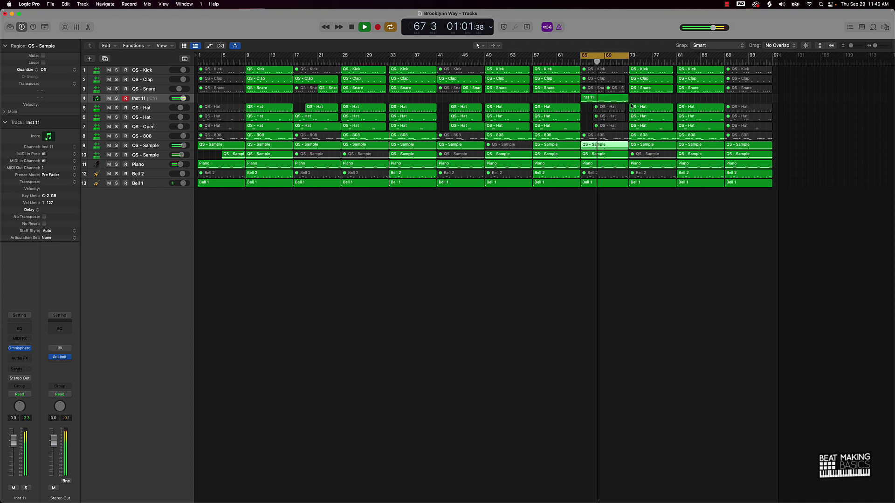
Try repeating the Inst 11 bass region at bar 73, and undo the repeat.
click(606, 97)
key(super+r)
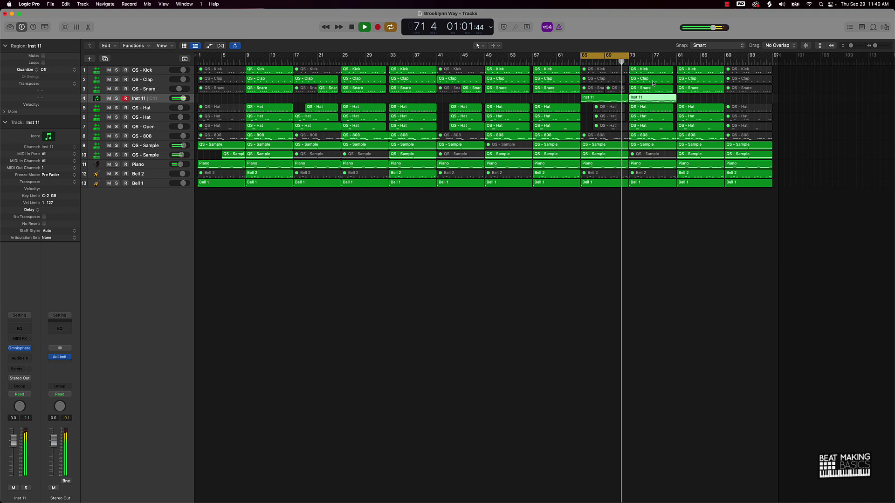
key(super+z)
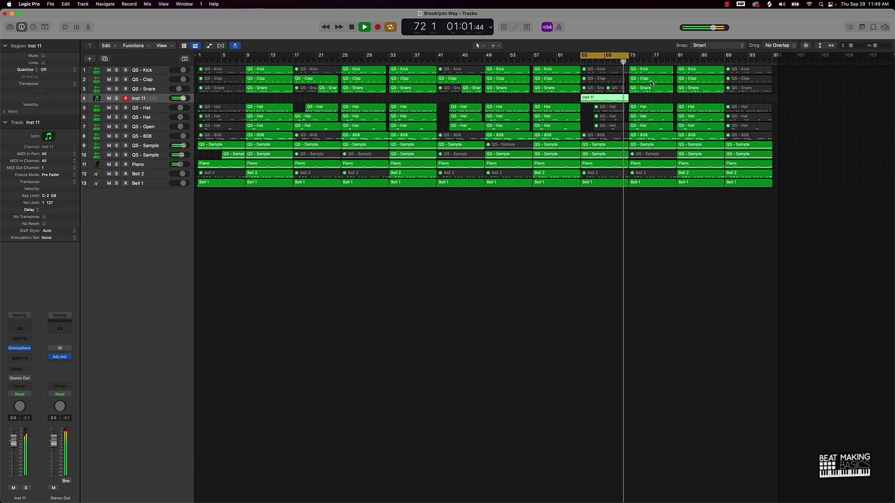
Unmute the QS - Sample region at bar 73 on track 10.
click(651, 156)
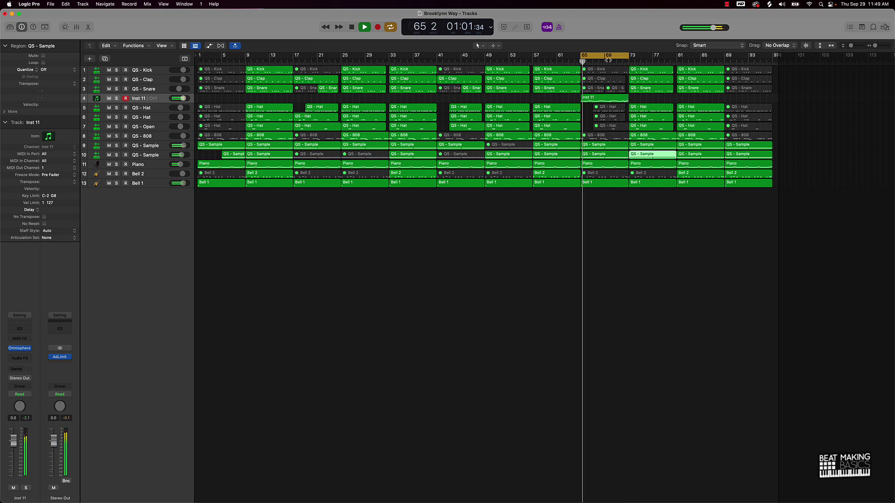
Turn off the cycle and try a repeated Inst 11 region with the 808 muted at bar 73, and undo both region edits.
click(606, 97)
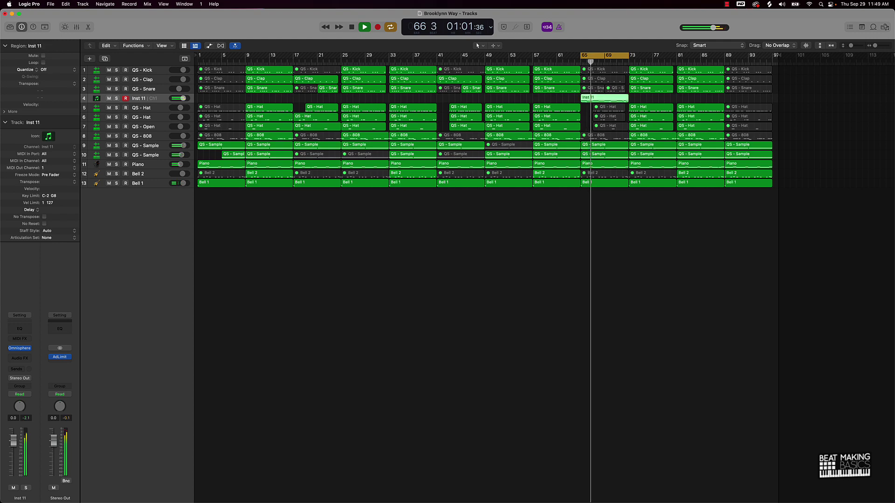
key(super+r)
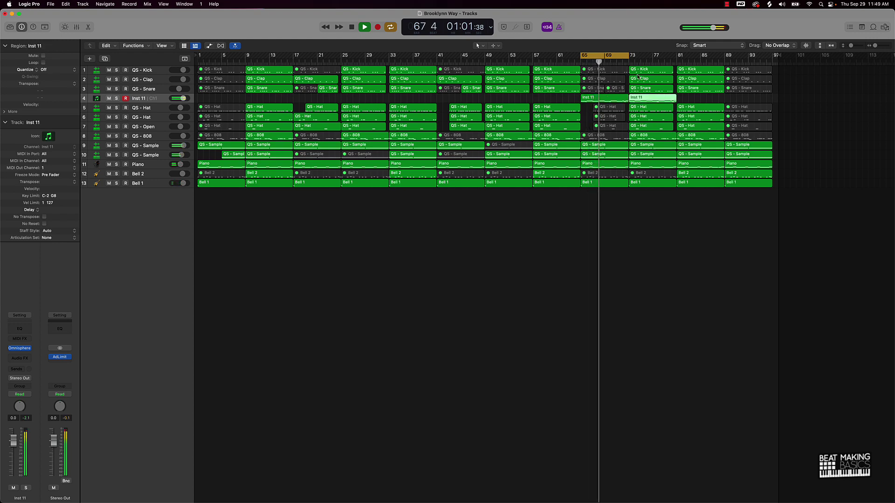
click(614, 60)
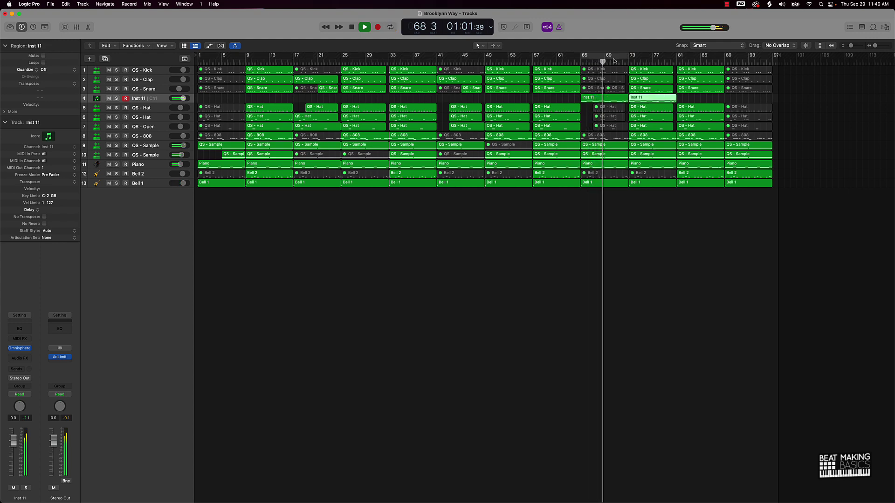
click(647, 137)
key(ctrl+m)
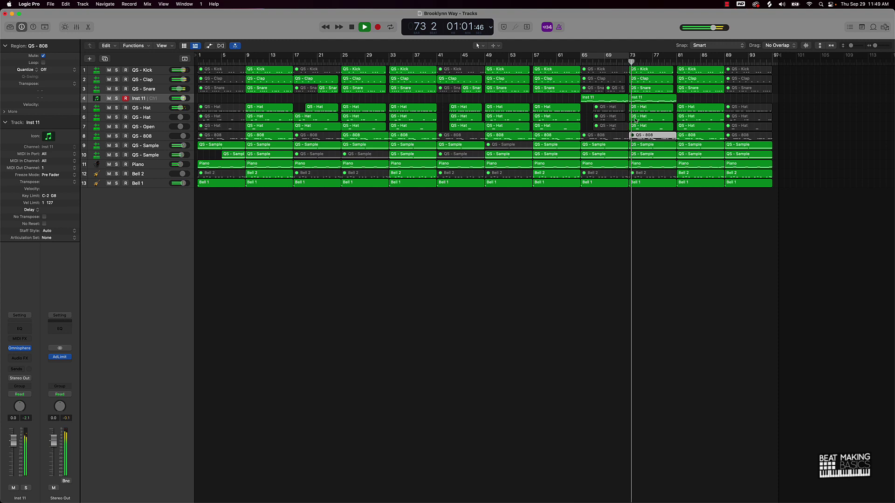
key(space)
key(super+z)
key(super+z)
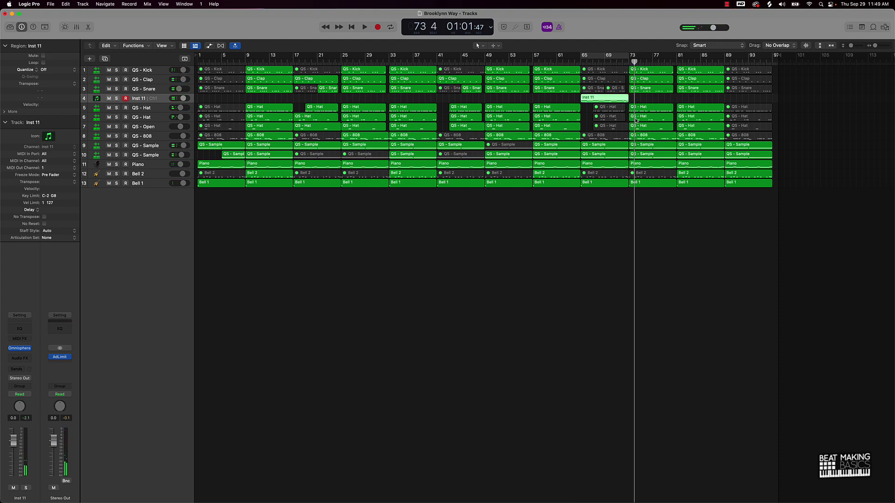
Return the playhead to bar 1, deselect all regions, and play the arrangement from the start.
key(Return)
click(621, 285)
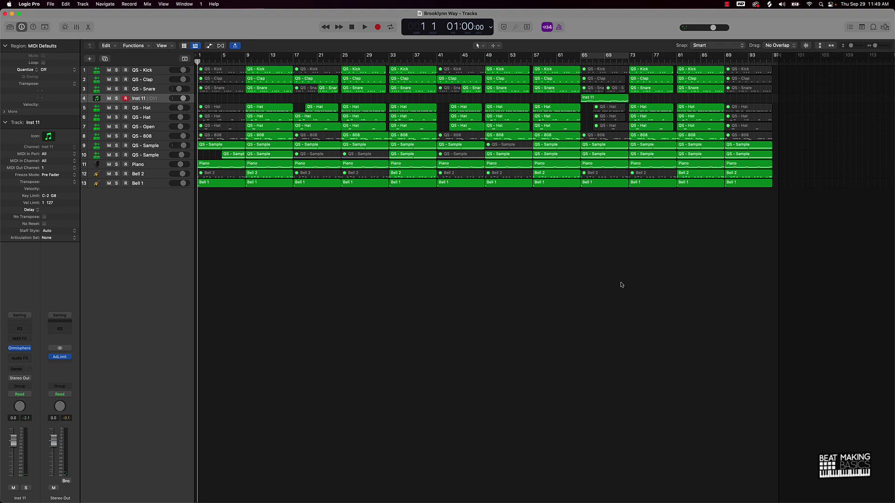
key(space)
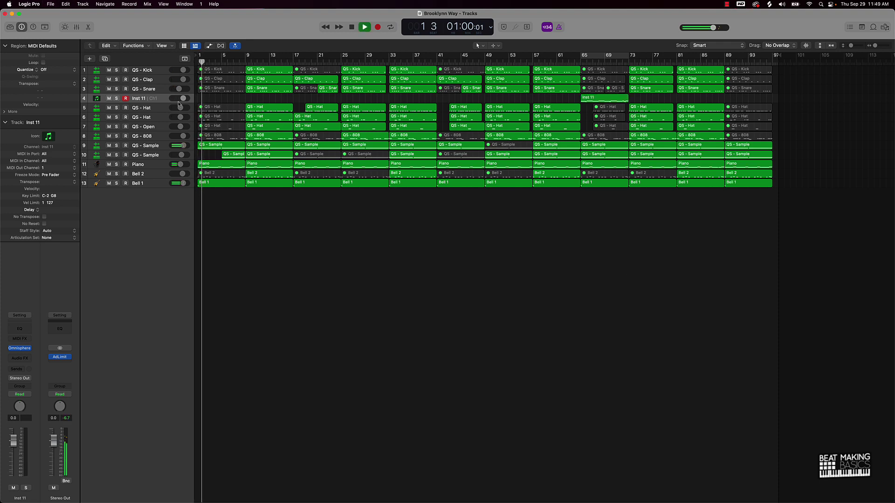
Rename the Inst 11 track as "QS - Bass".
double_click(148, 98)
text(Bass)
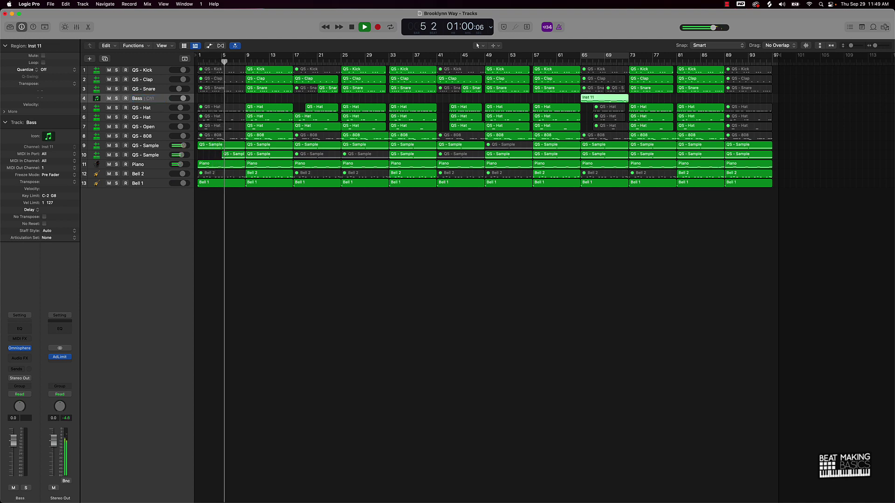
key(Return)
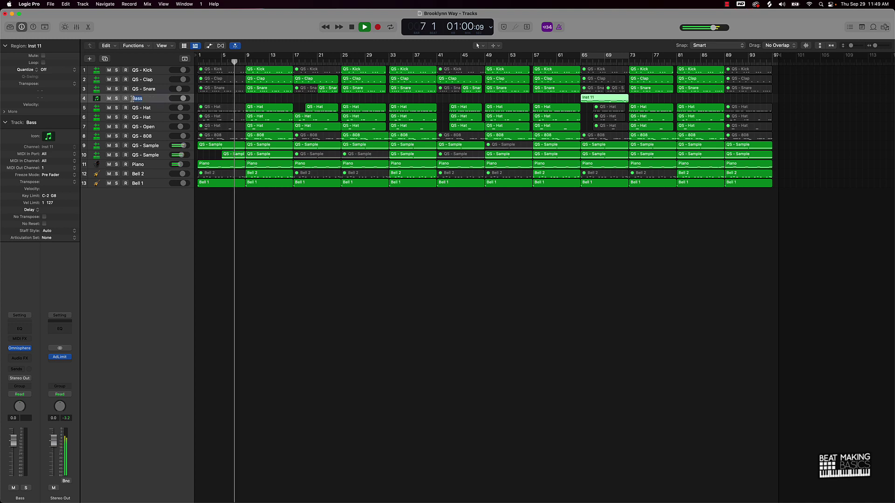
double_click(134, 99)
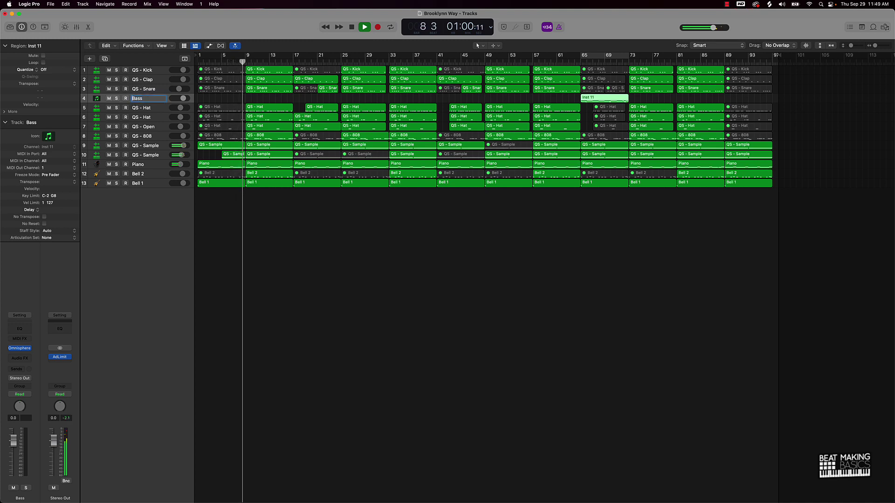
text(QS)
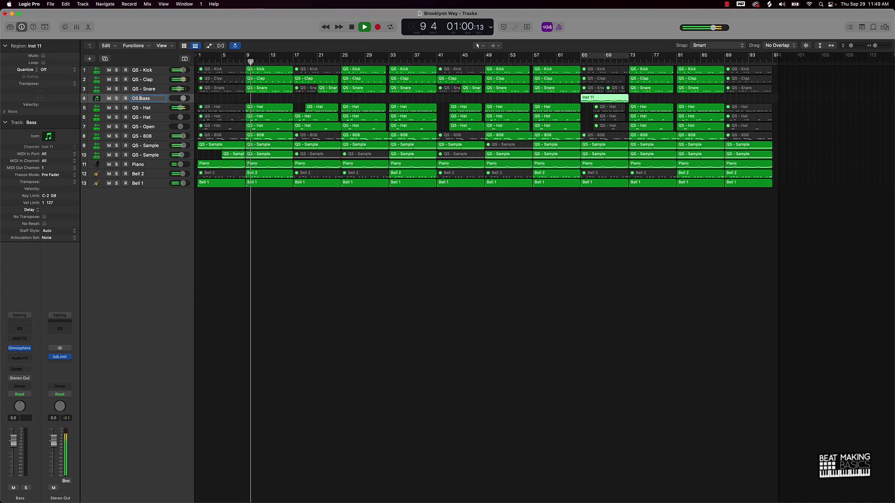
text( -)
key(Return)
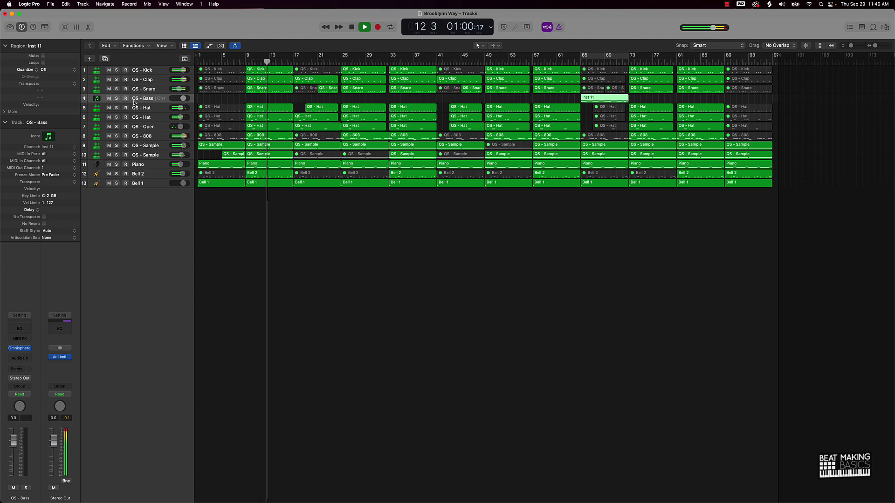
Move the QS - Bass track between the second QS - Sample track and Piano, and name all regions after their tracks.
drag(146, 102, 142, 155)
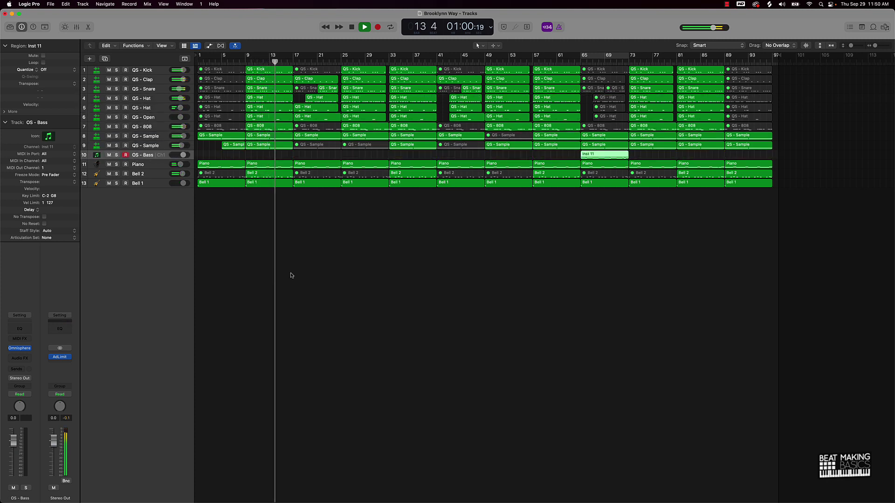
key(super+a)
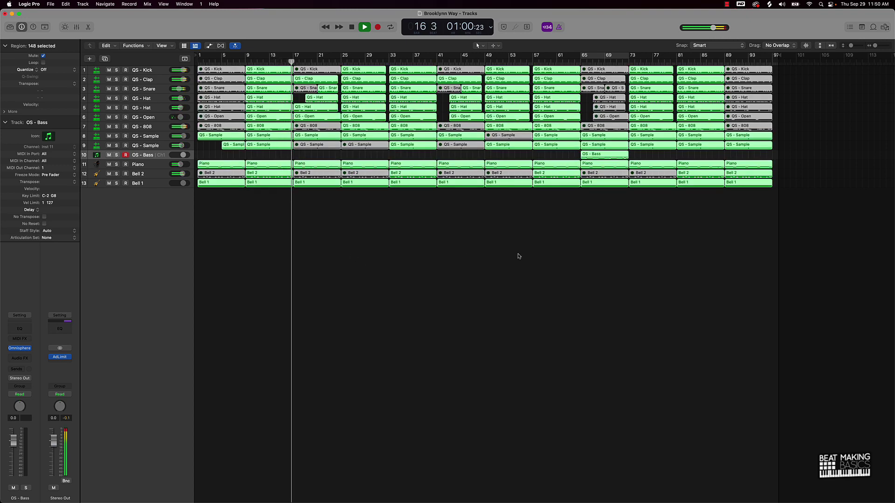
click(535, 254)
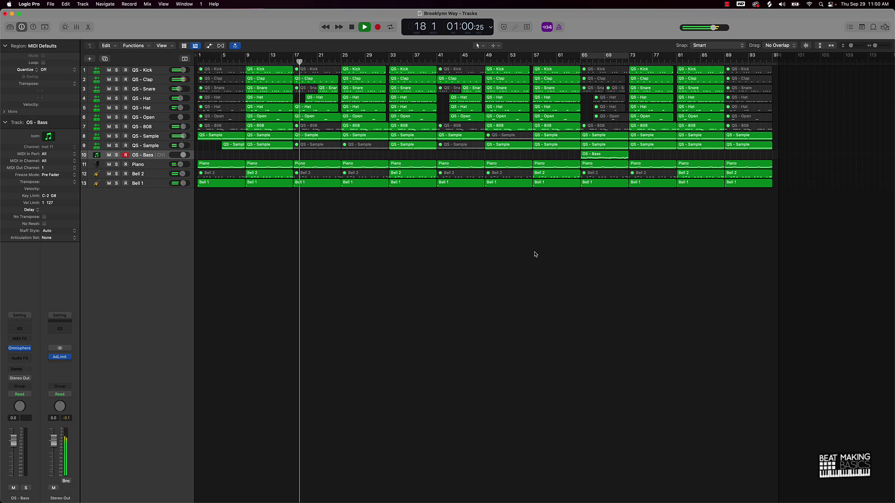